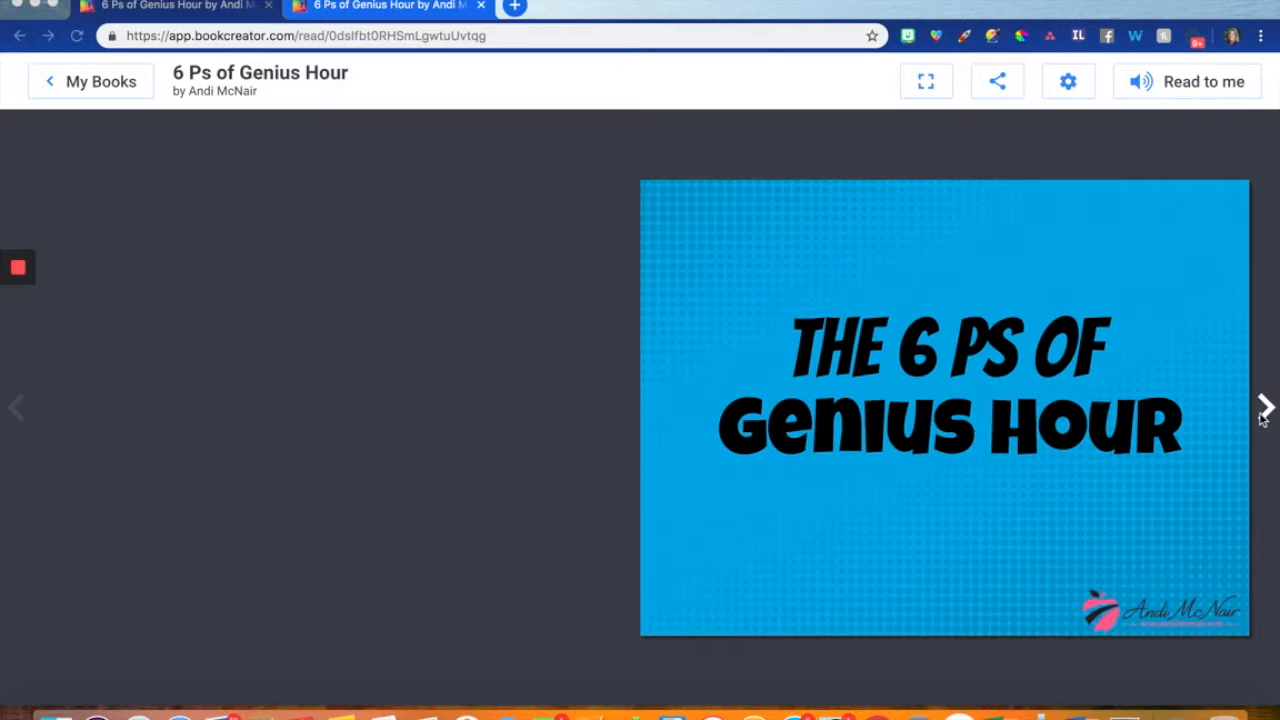
# - Page through the 6 Ps of Genius Hour book from the cover to the Sources page
pyautogui.click(1267, 412)
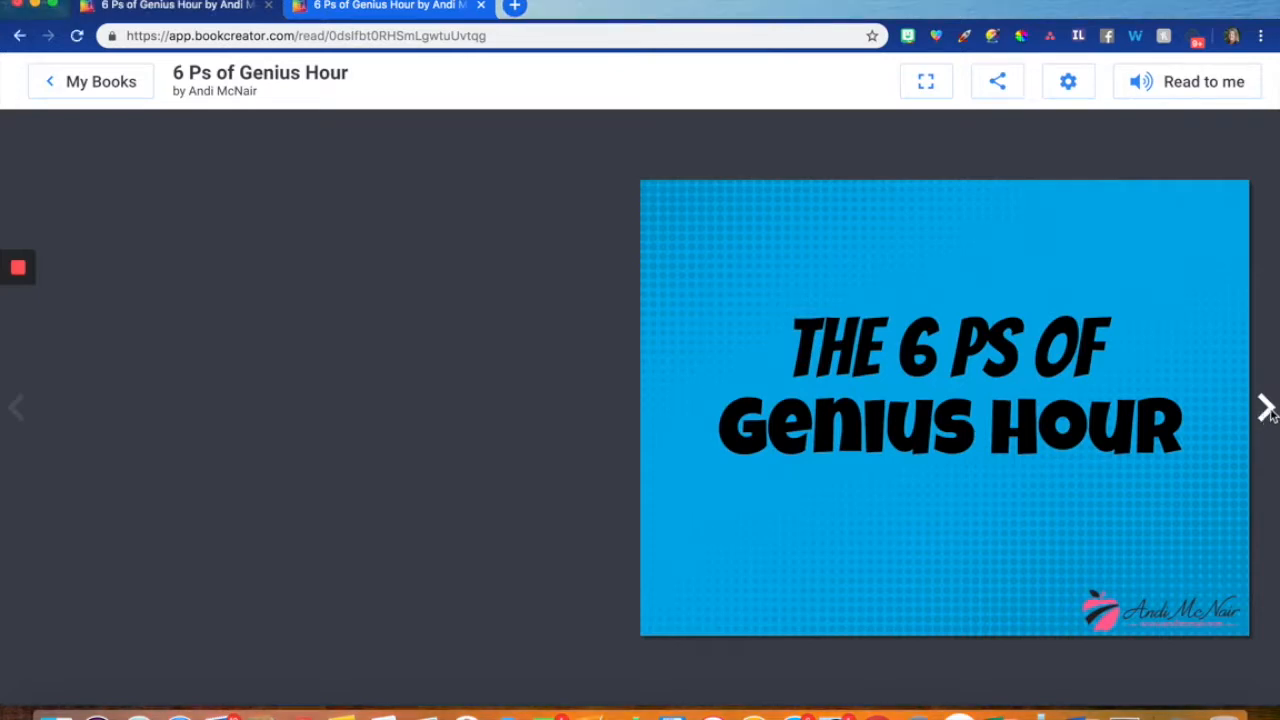
pyautogui.click(1267, 410)
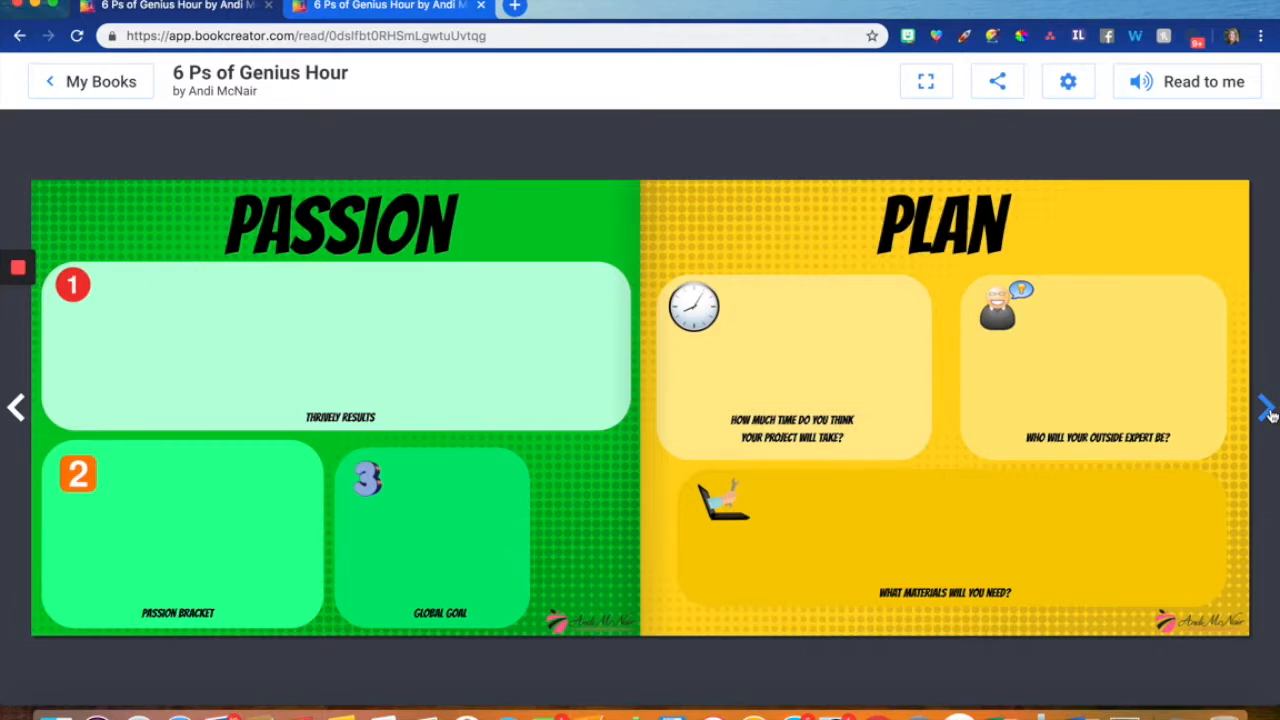
pyautogui.click(1266, 410)
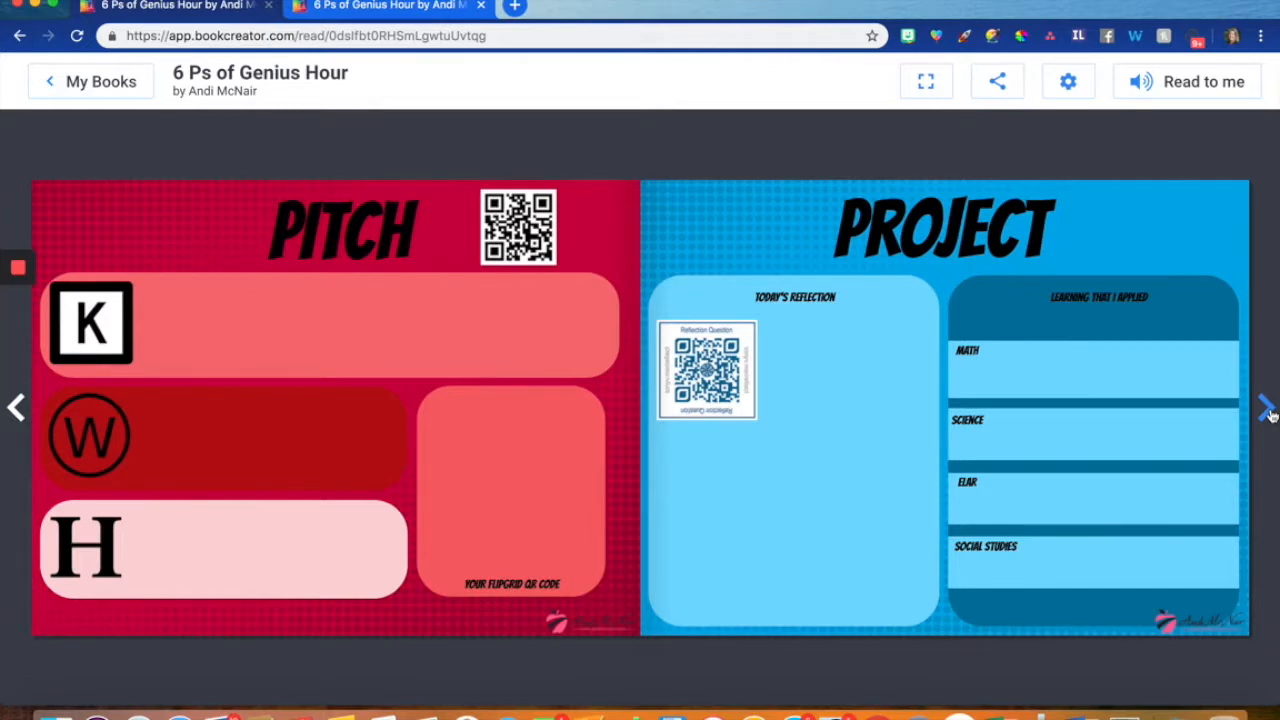
pyautogui.click(1266, 410)
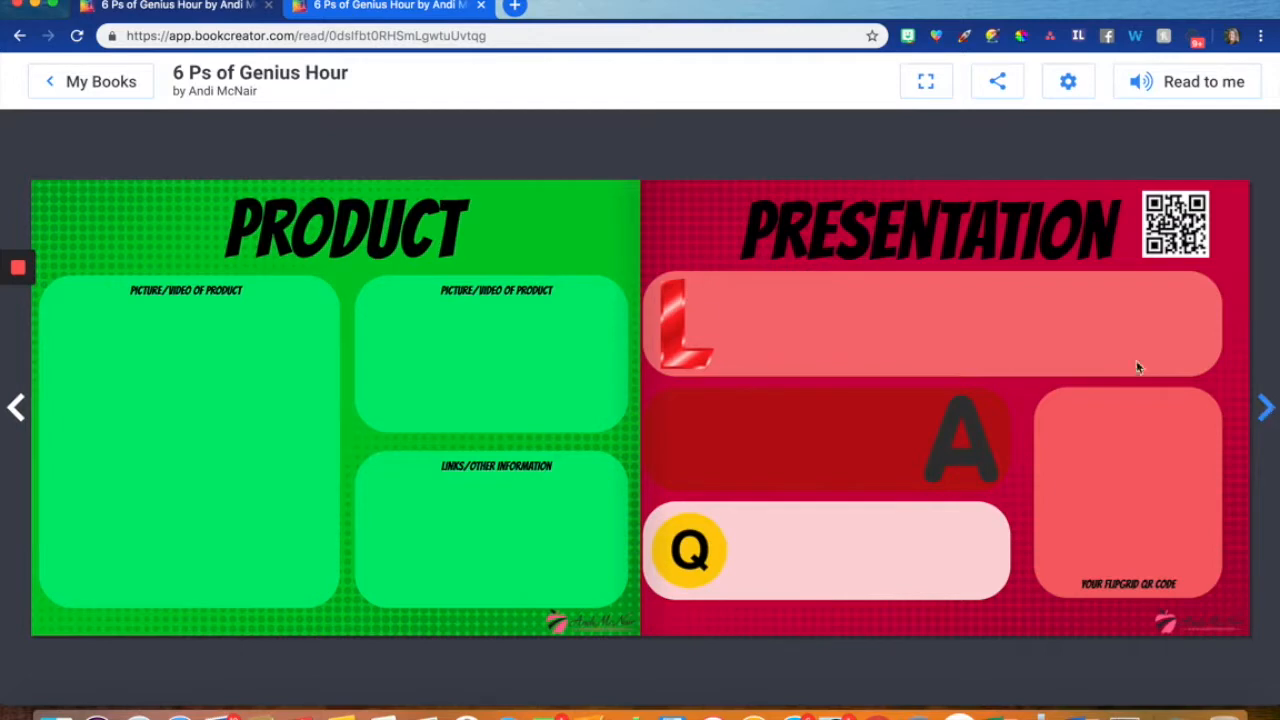
pyautogui.click(16, 412)
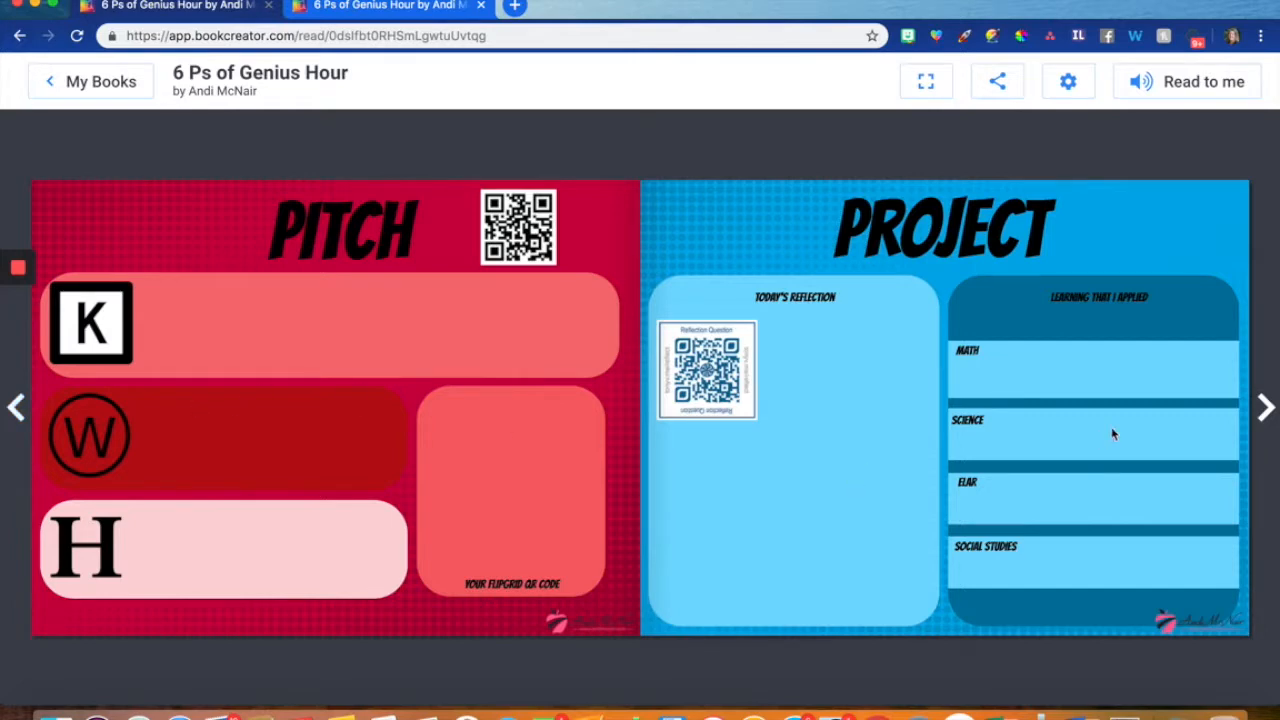
pyautogui.click(1266, 410)
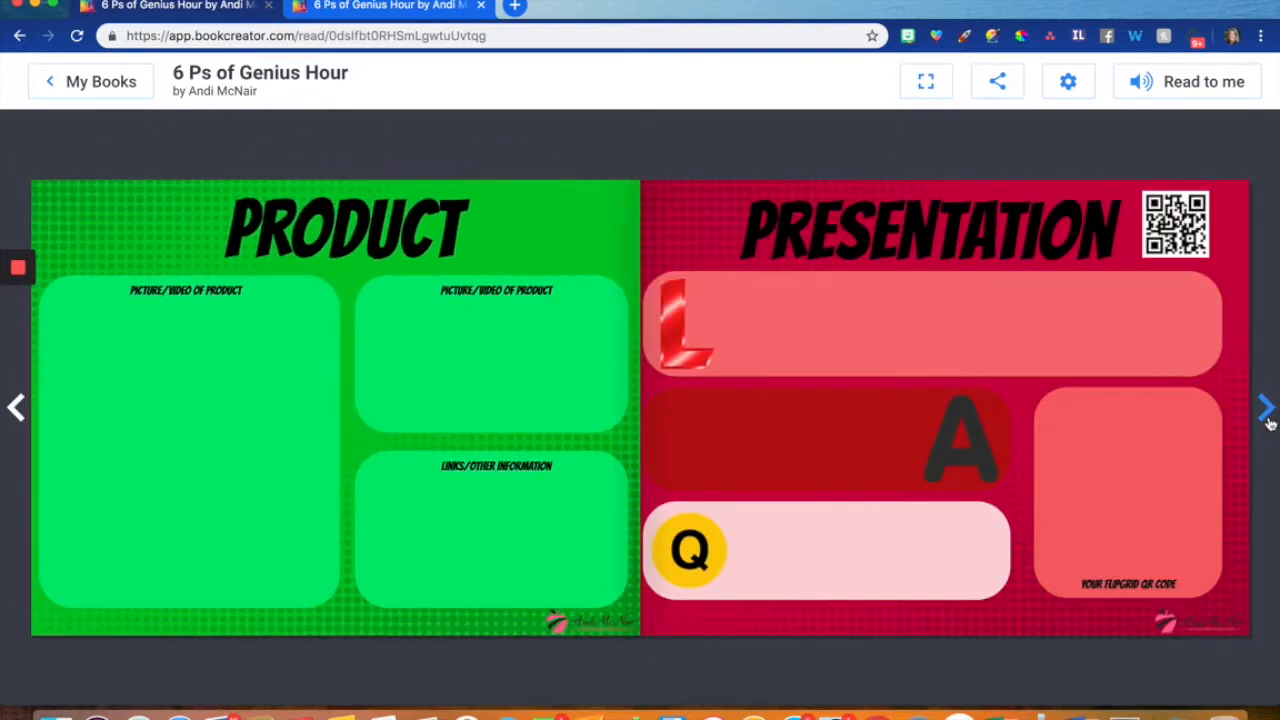
pyautogui.click(1266, 412)
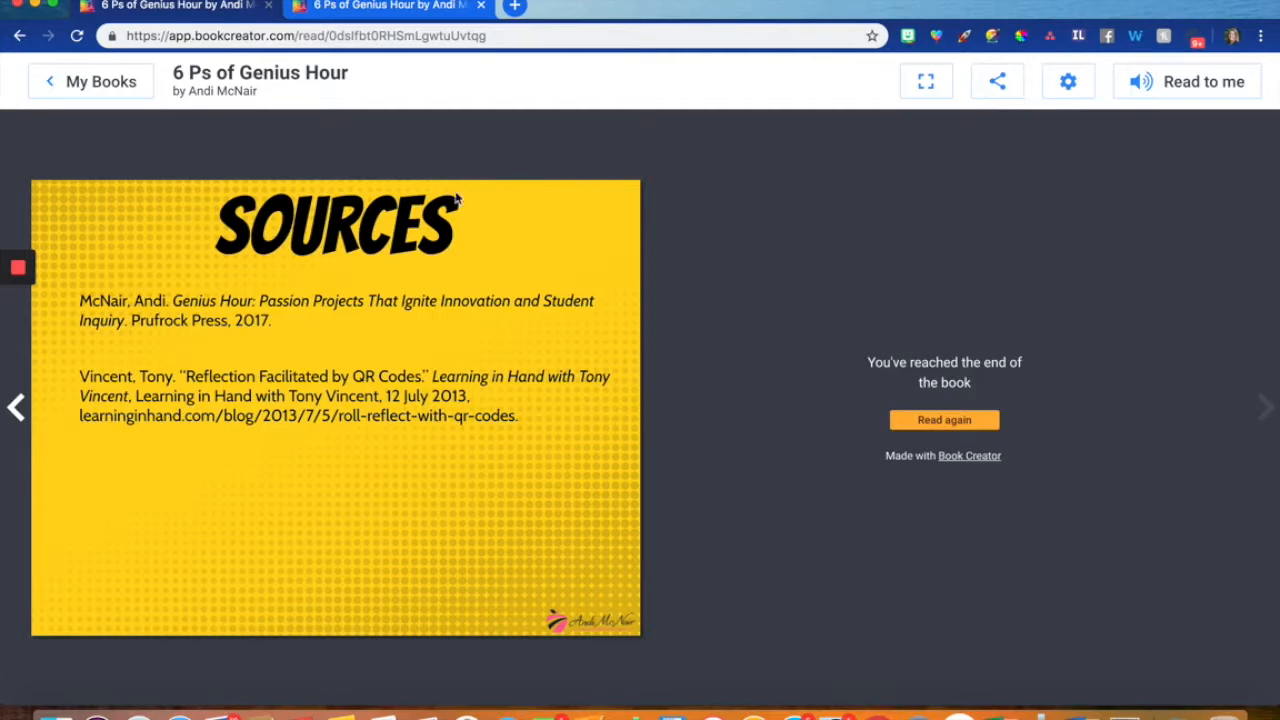
# - Return to the book library and create a new book in the Landscape 4:3 shape
pyautogui.click(53, 81)
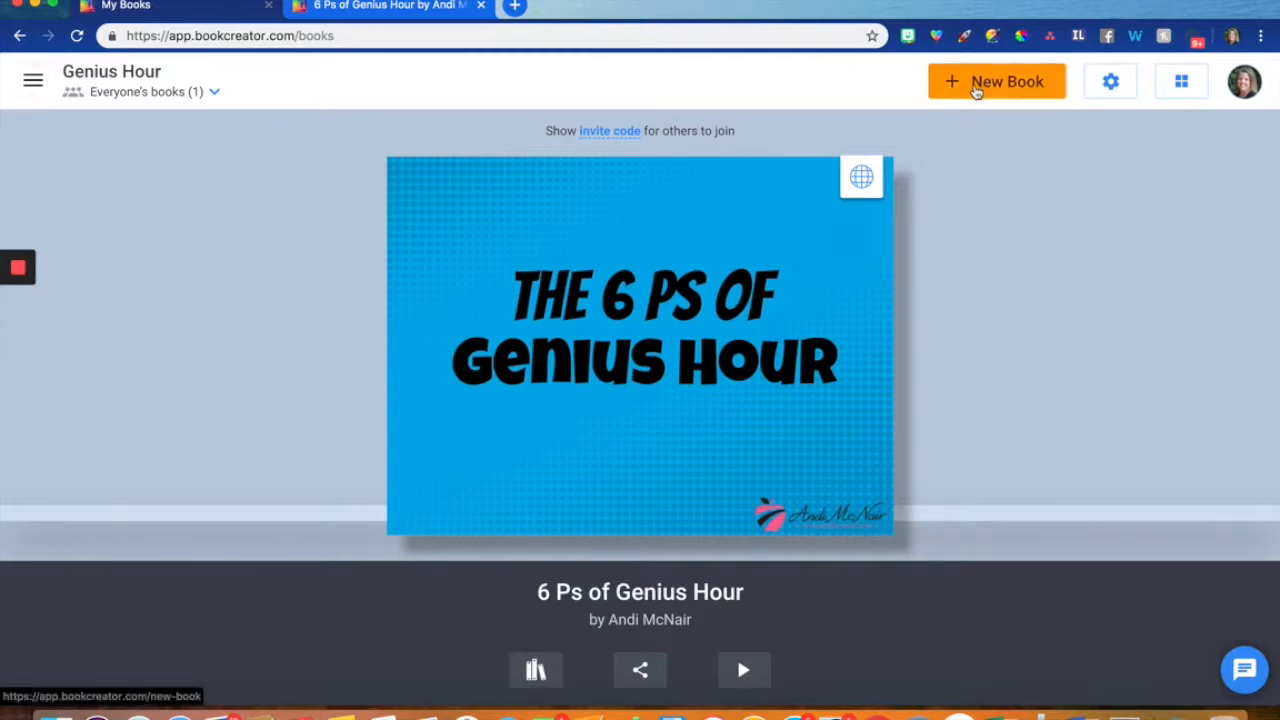
pyautogui.click(974, 84)
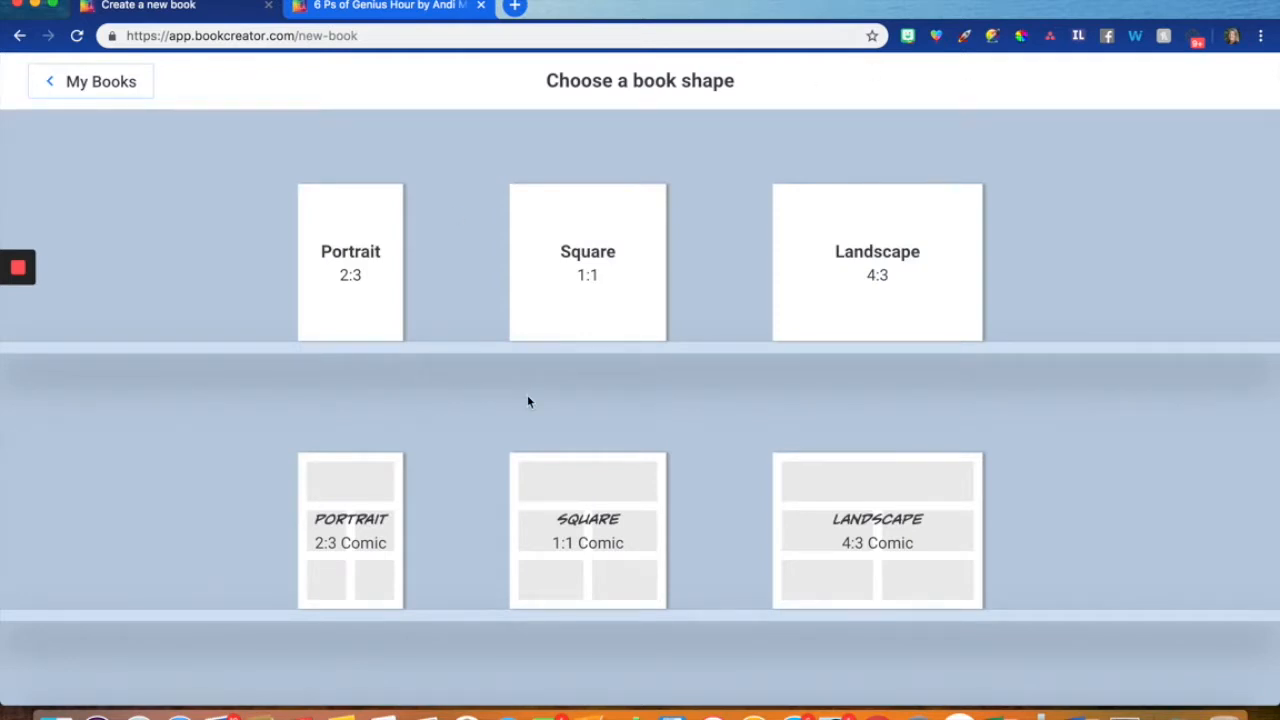
pyautogui.click(859, 292)
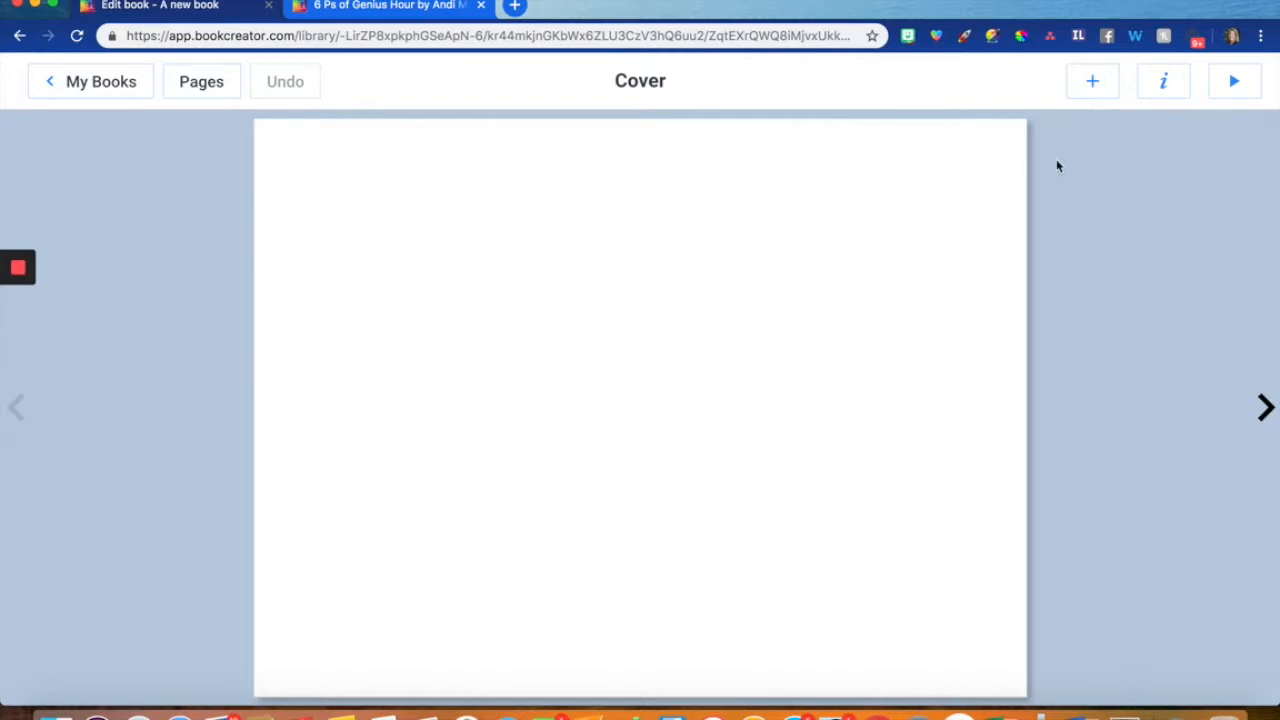
# - Set the cover page's background to the plain yellow halftone design from the Comics category
pyautogui.click(1164, 93)
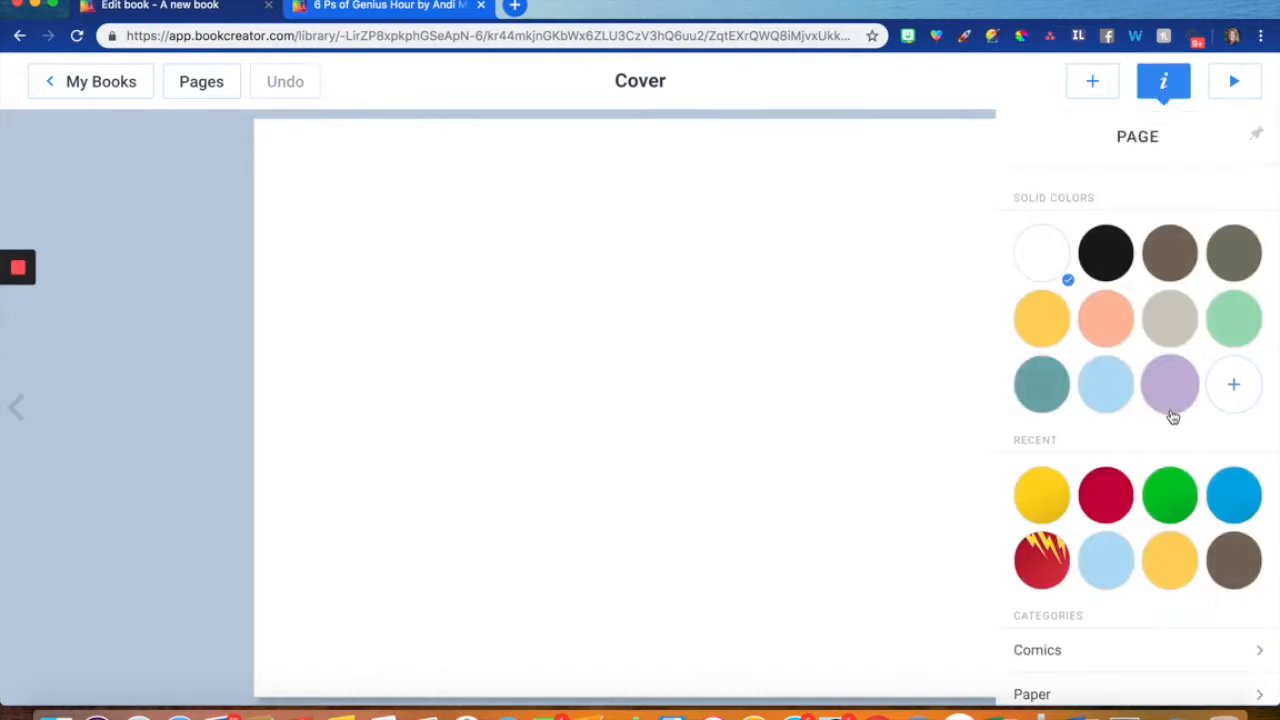
pyautogui.scroll(-1, 1173, 417)
pyautogui.scroll(-3, 1173, 417)
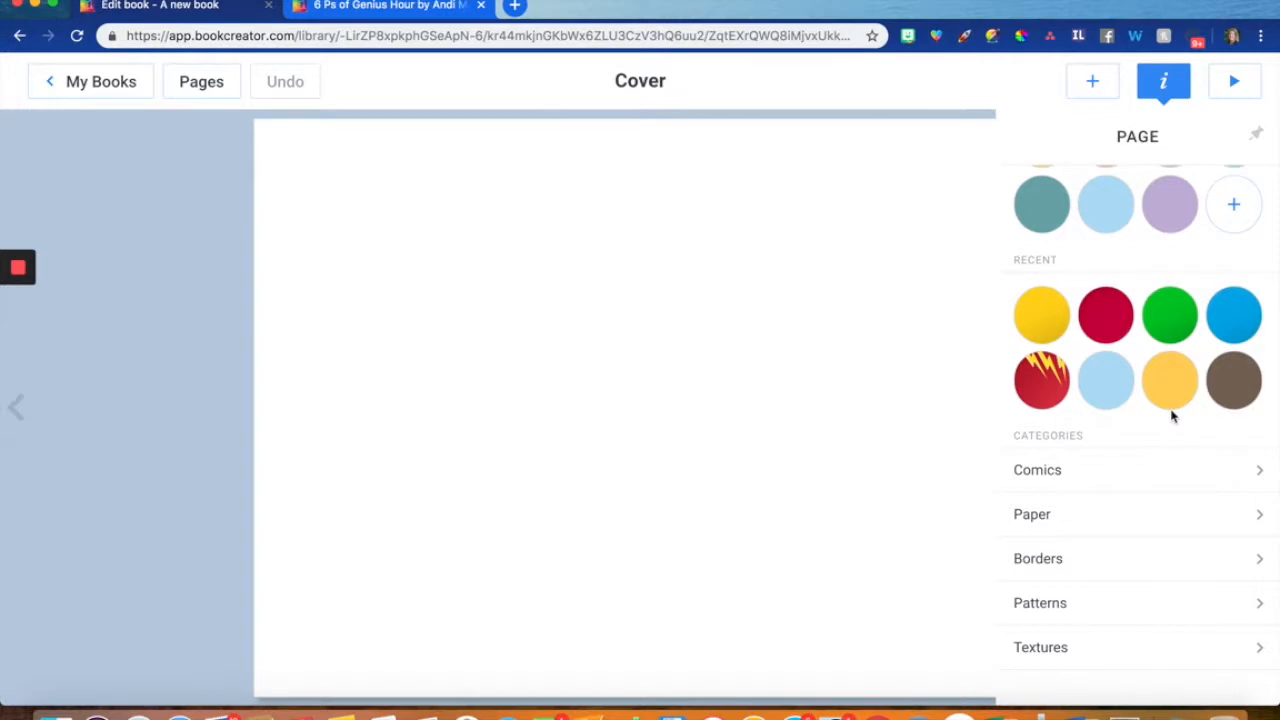
pyautogui.click(1141, 485)
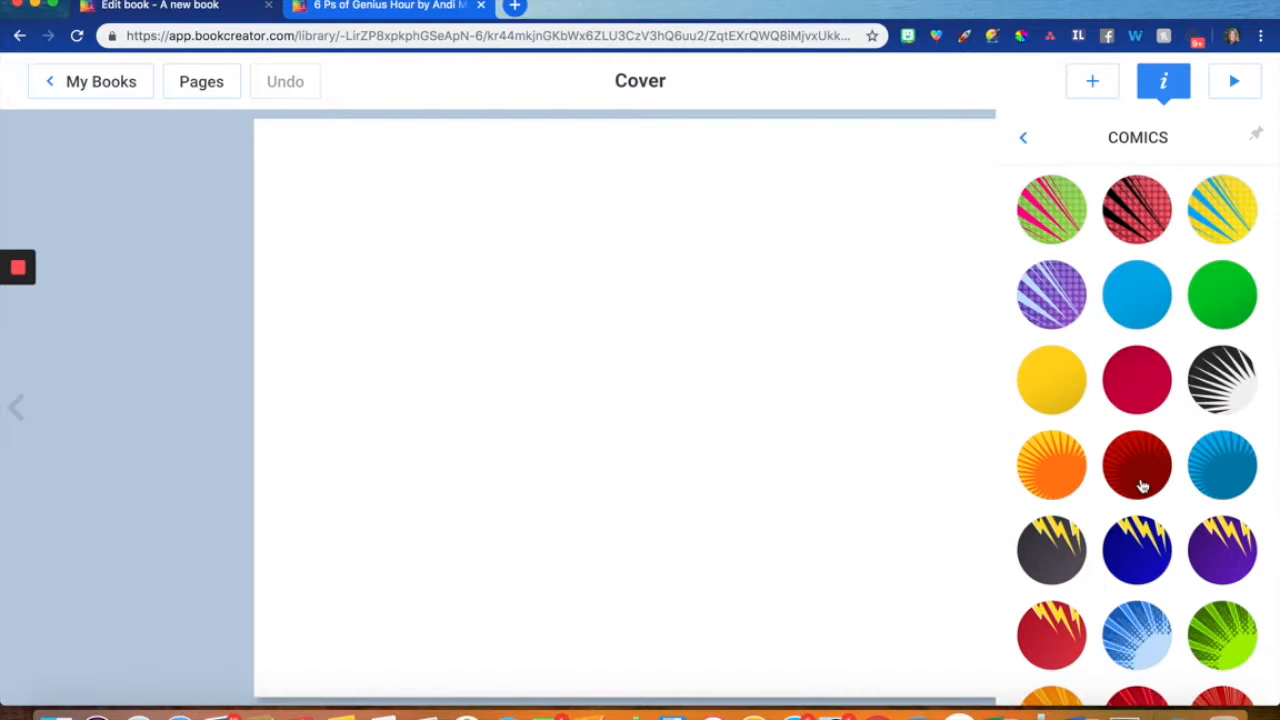
pyautogui.click(1053, 389)
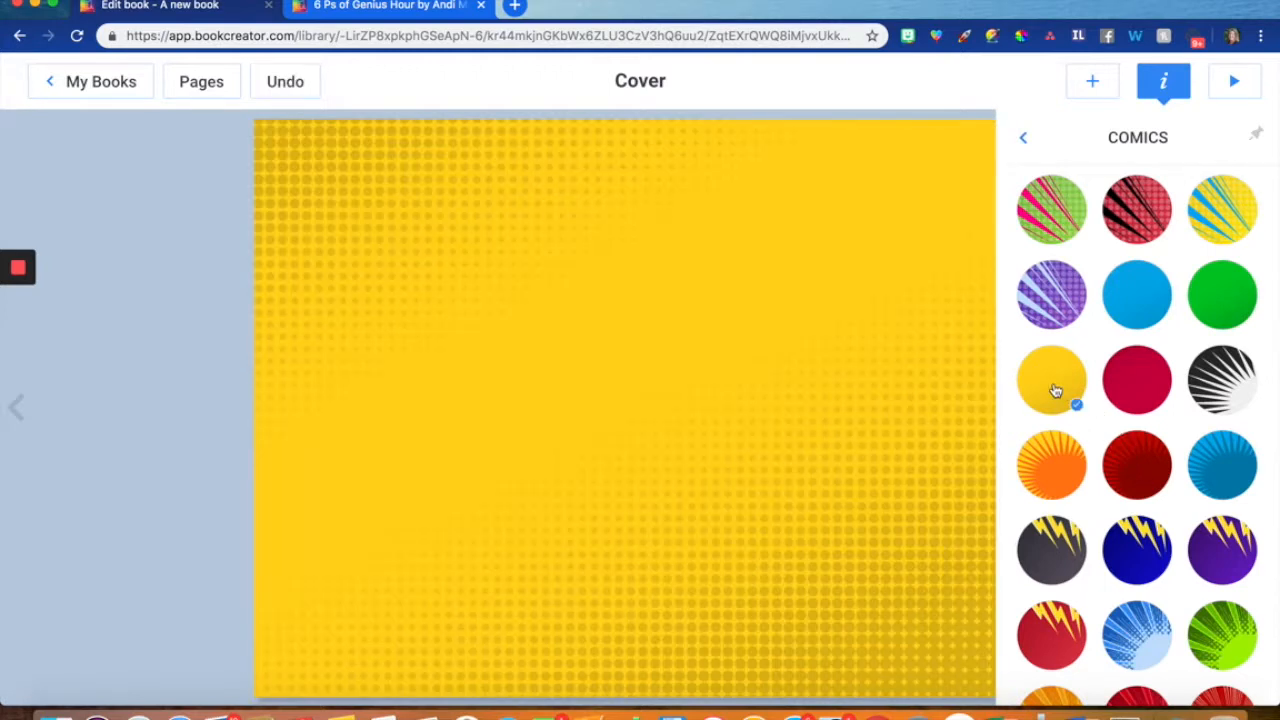
pyautogui.click(1024, 138)
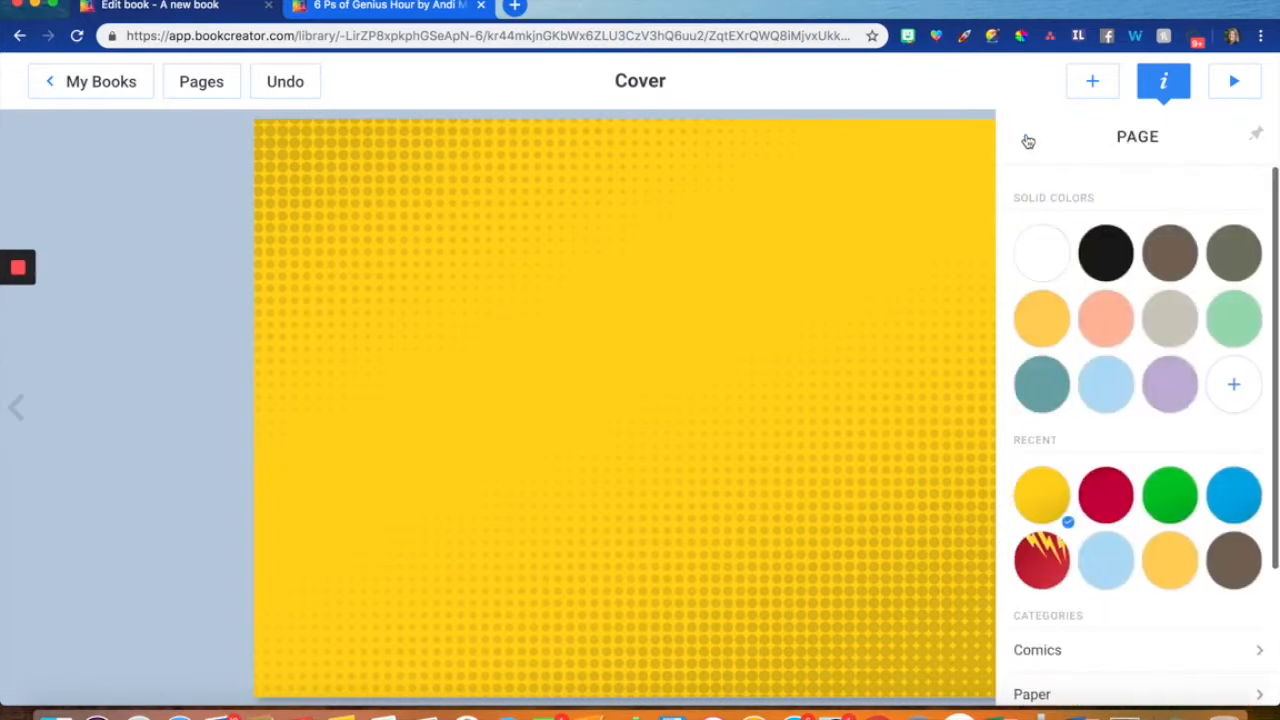
# - Add a text box reading "Passion" to the cover page
pyautogui.click(1106, 88)
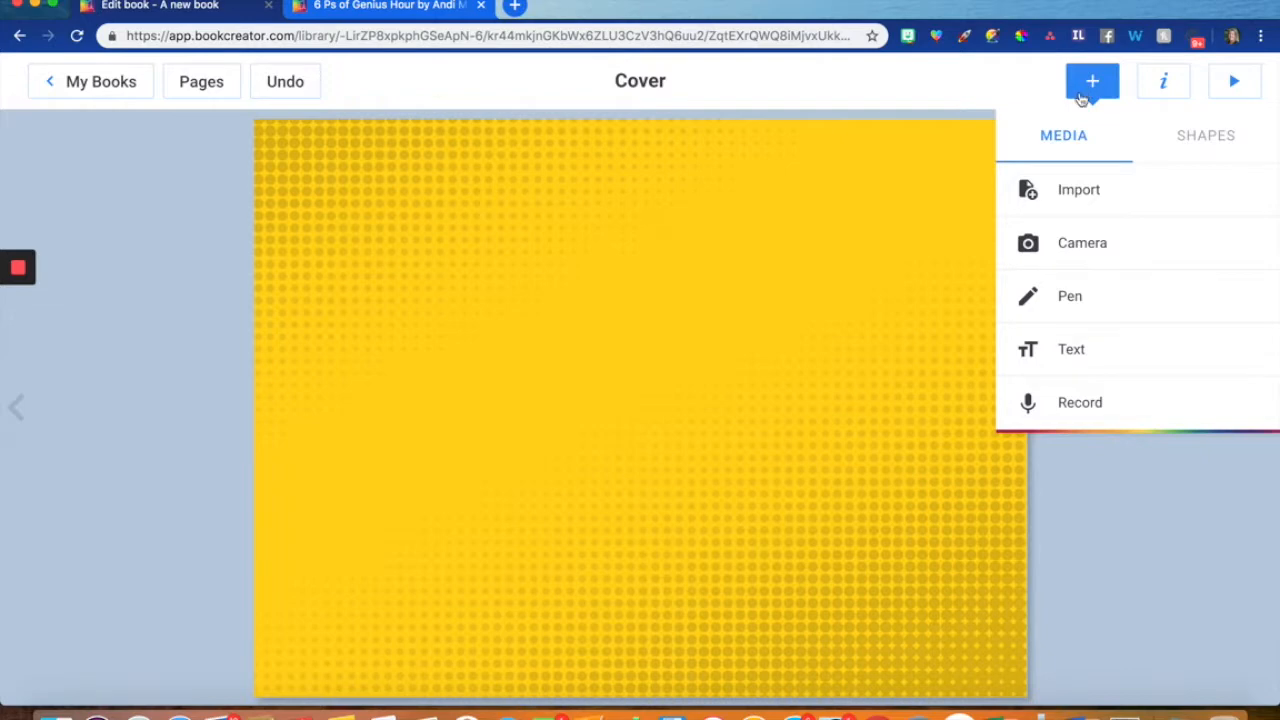
pyautogui.click(1075, 369)
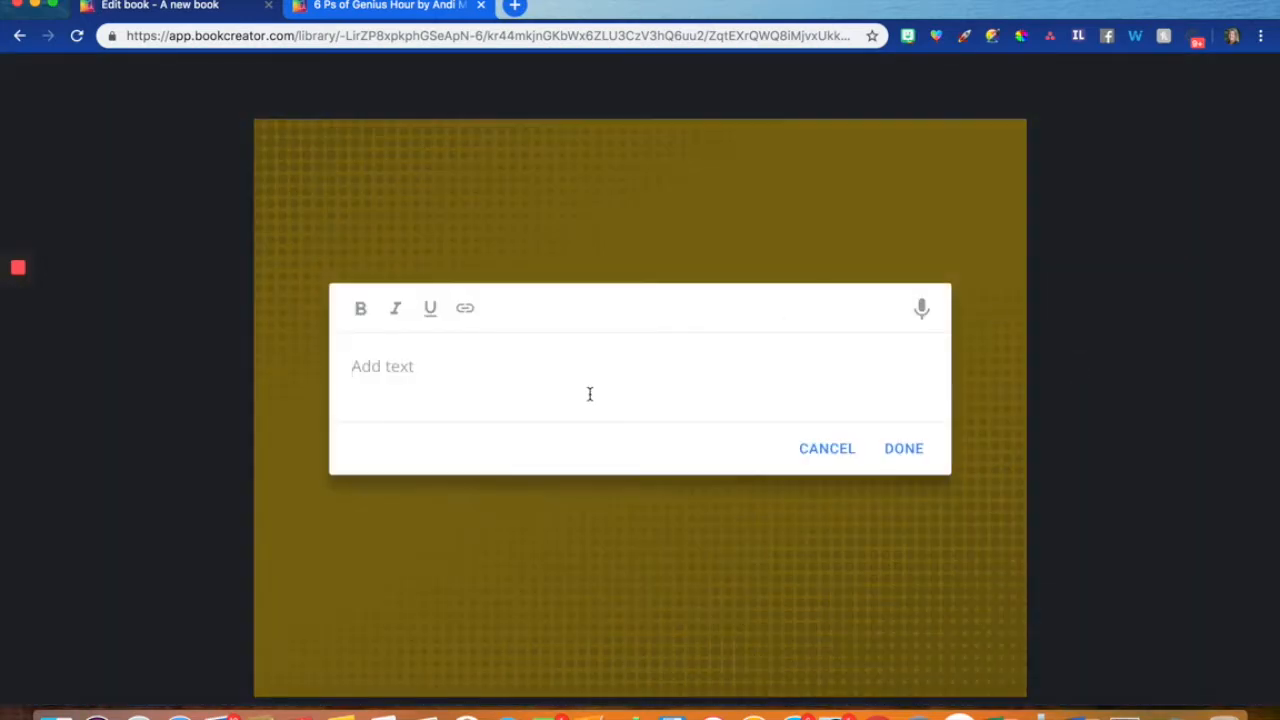
pyautogui.write('Passion')
pyautogui.click(893, 458)
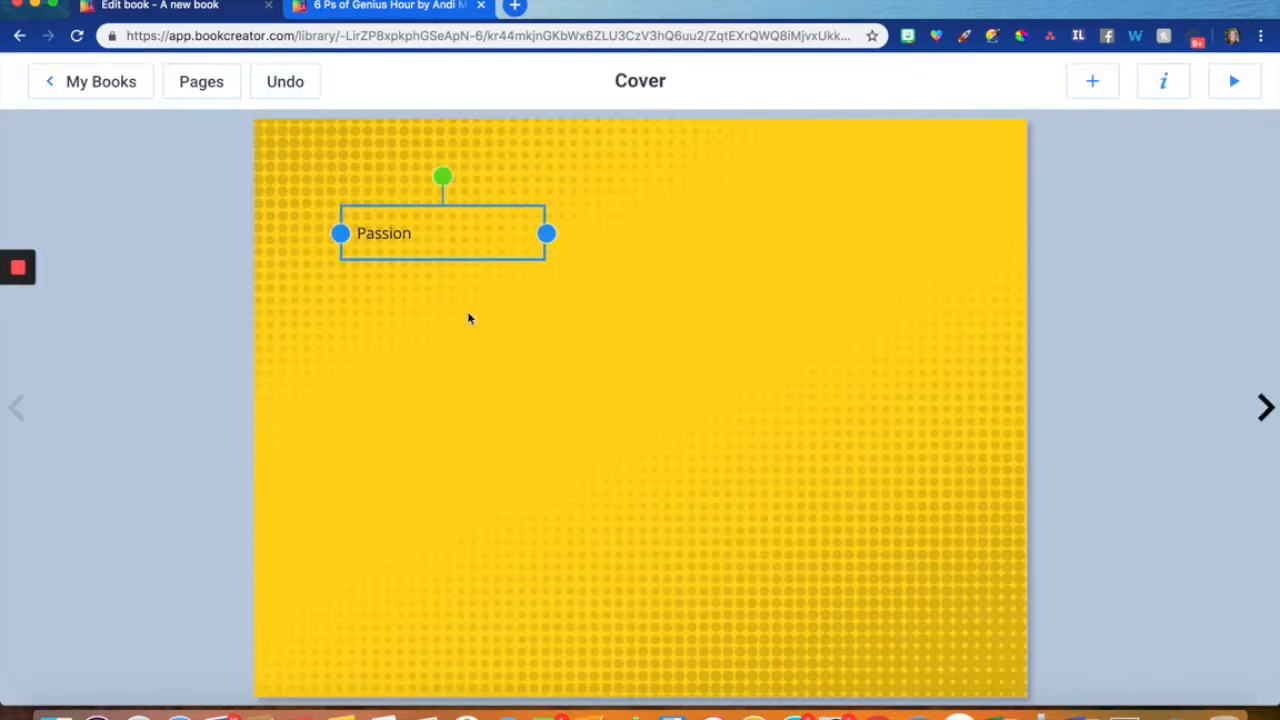
# - Format the "Passion" text with the Bangers font
pyautogui.rightClick(397, 242)
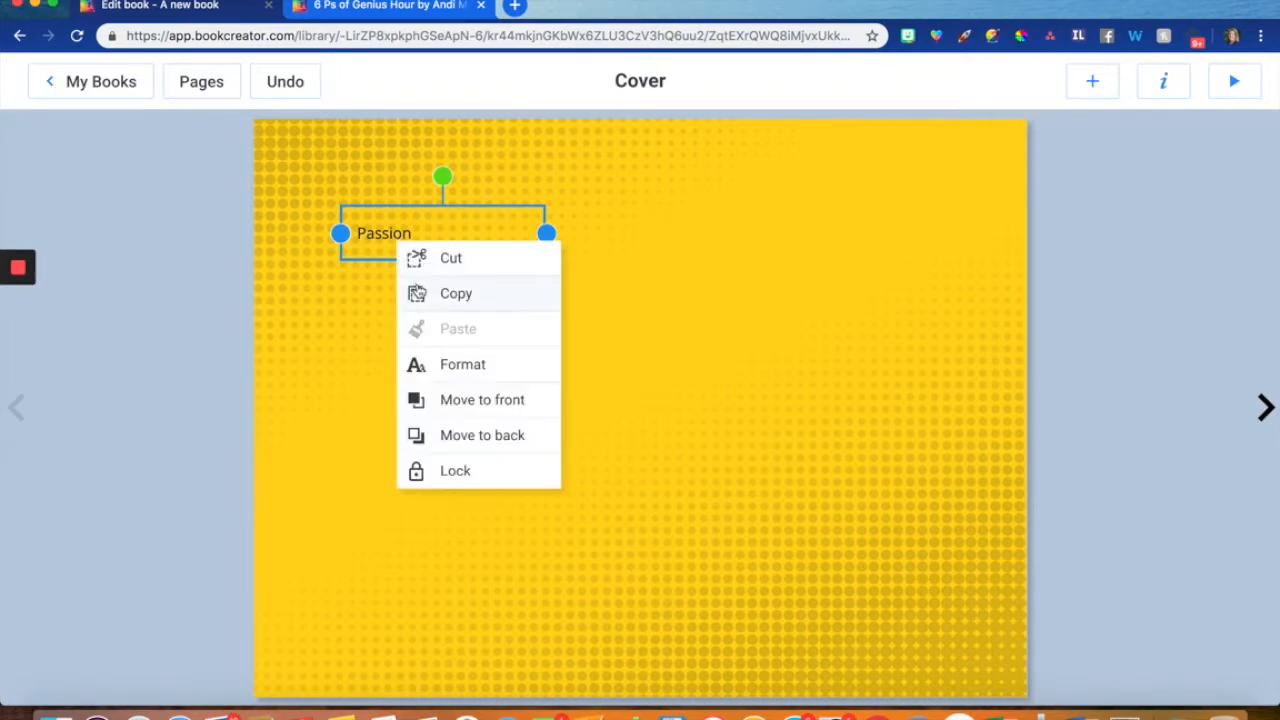
pyautogui.click(449, 367)
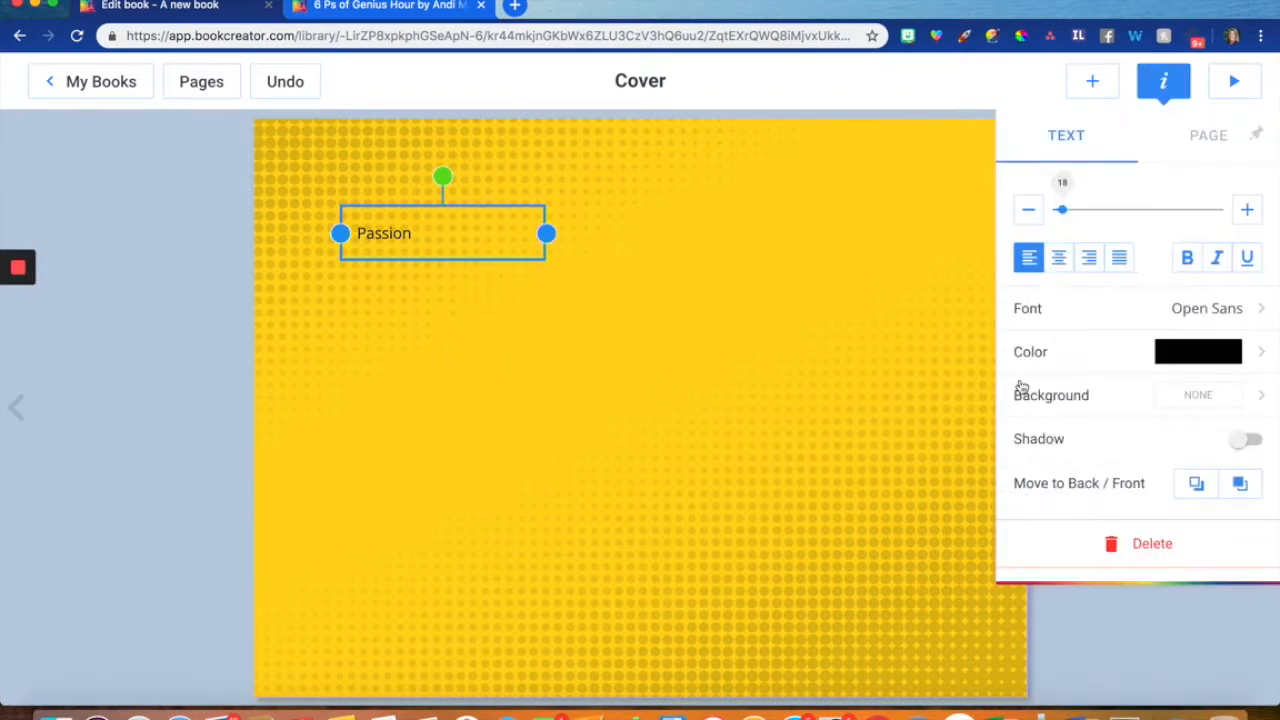
pyautogui.click(1089, 311)
pyautogui.scroll(-3, 1090, 462)
pyautogui.scroll(-4, 1092, 461)
pyautogui.scroll(-5, 1092, 461)
pyautogui.click(1090, 430)
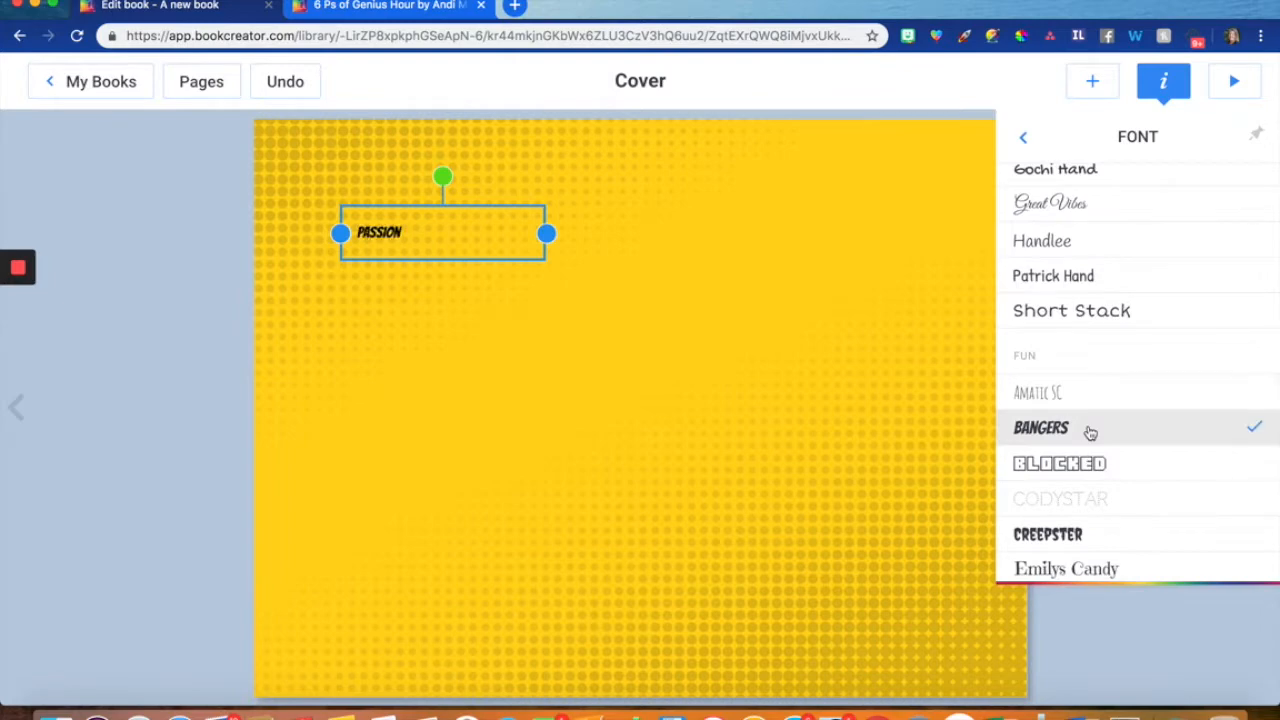
# - Enlarge the "Passion" text to title size and centre it along the page's upper edge
pyautogui.click(1025, 139)
pyautogui.moveTo(1063, 209); pyautogui.dragTo(1131, 210)
pyautogui.moveTo(608, 267); pyautogui.dragTo(748, 165)
pyautogui.click(813, 249)
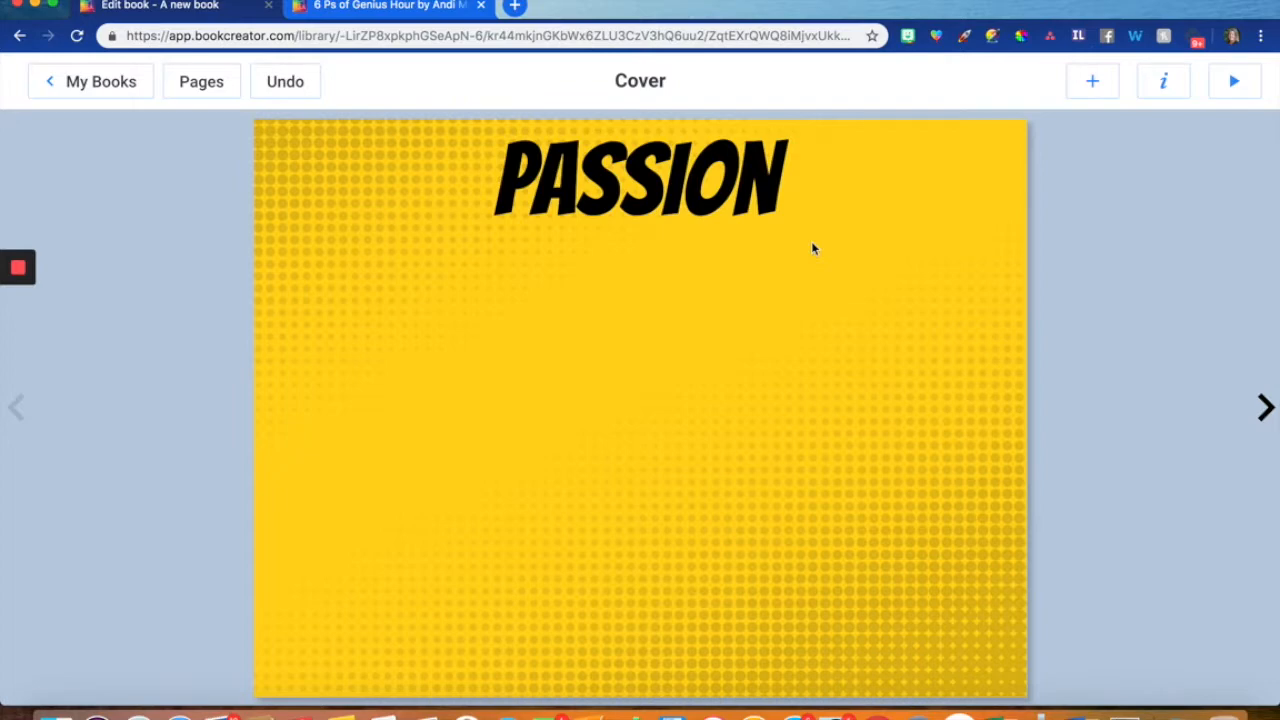
# - Insert a rounded rectangle below the "Passion" title and stretch it across nearly the full page width
pyautogui.click(1093, 86)
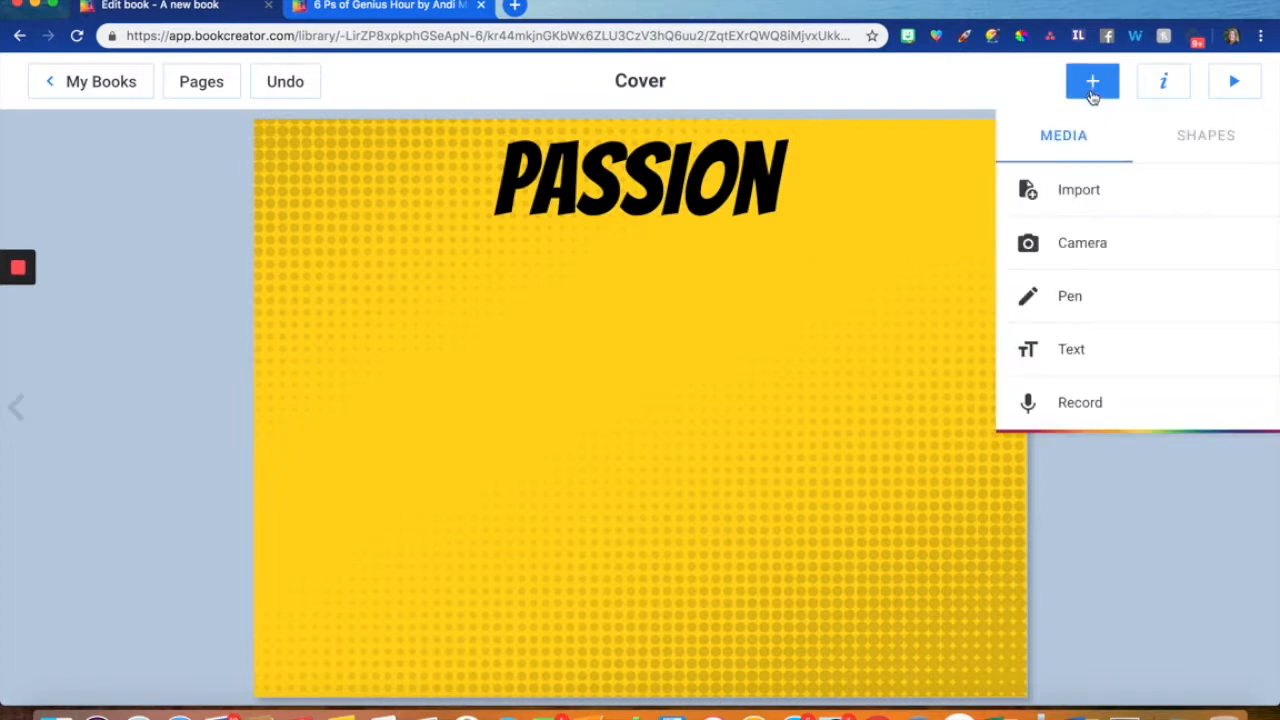
pyautogui.click(1210, 140)
pyautogui.click(1234, 292)
pyautogui.moveTo(657, 400); pyautogui.dragTo(449, 337)
pyautogui.moveTo(593, 430); pyautogui.dragTo(1005, 419)
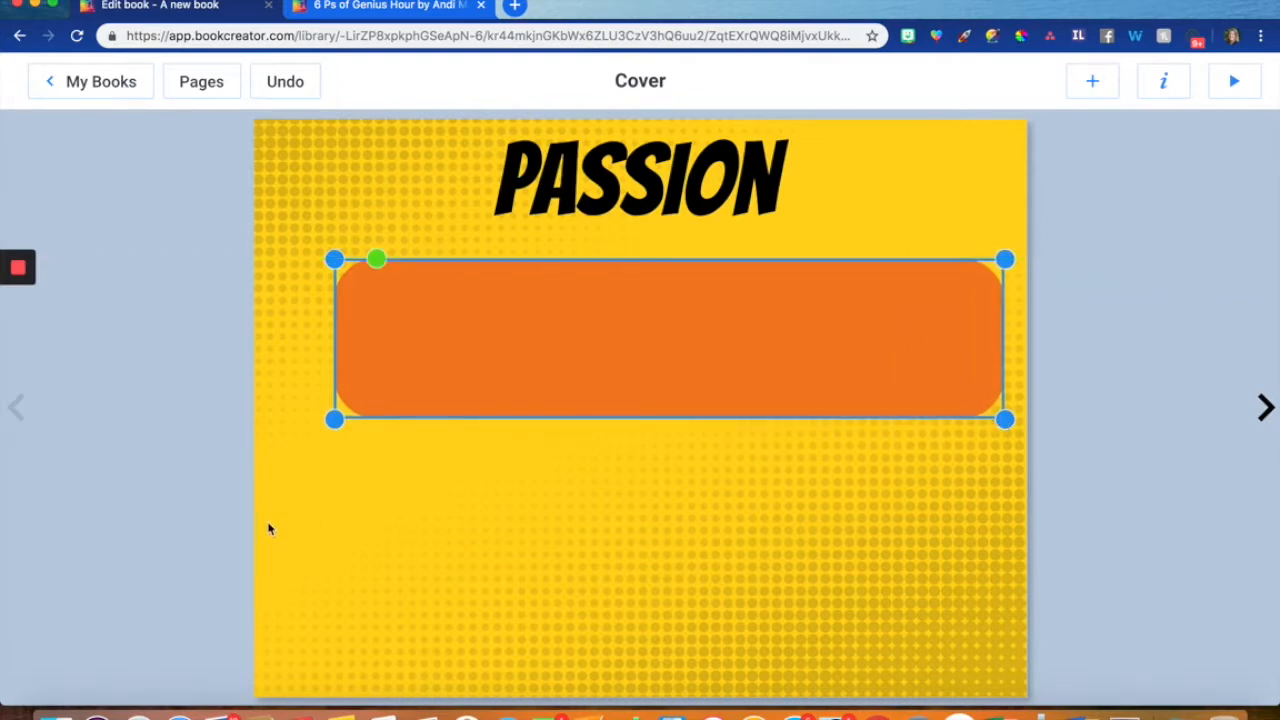
pyautogui.moveTo(334, 419); pyautogui.dragTo(277, 439)
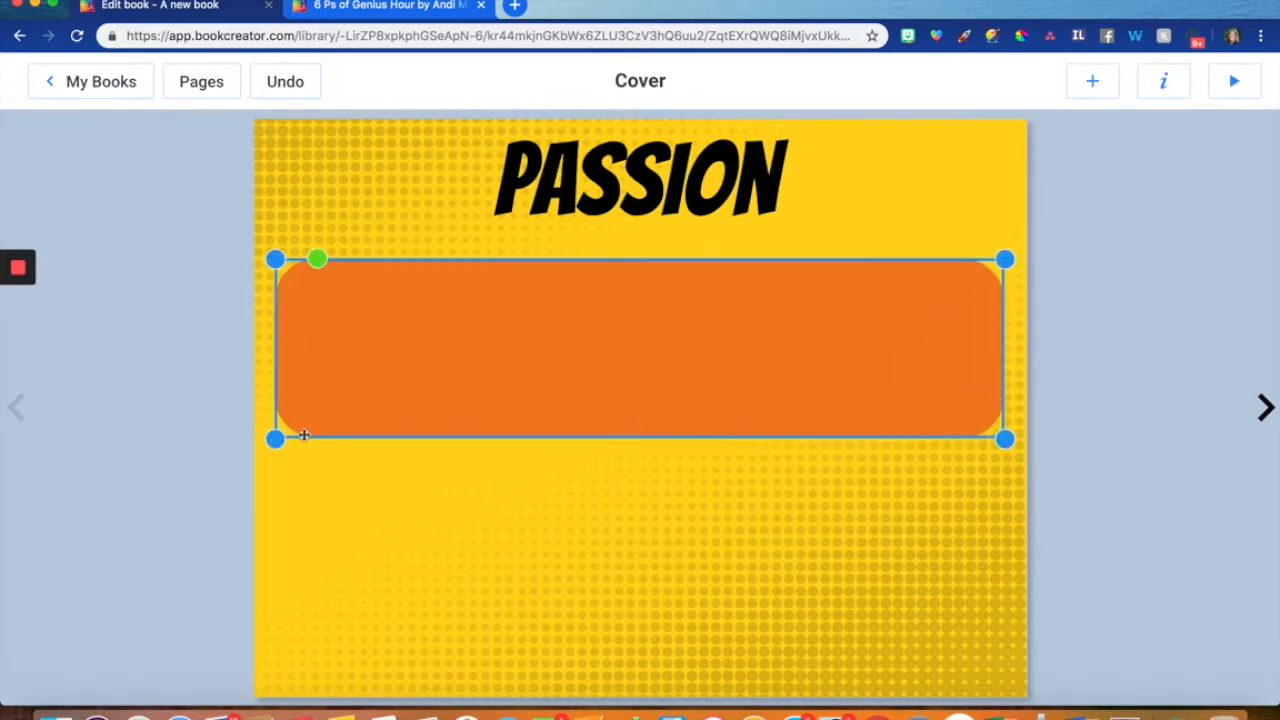
# - Recolor the rounded rectangle with a custom light yellow by raising the brightness of the standard yellow
pyautogui.doubleClick(449, 393)
pyautogui.click(1153, 94)
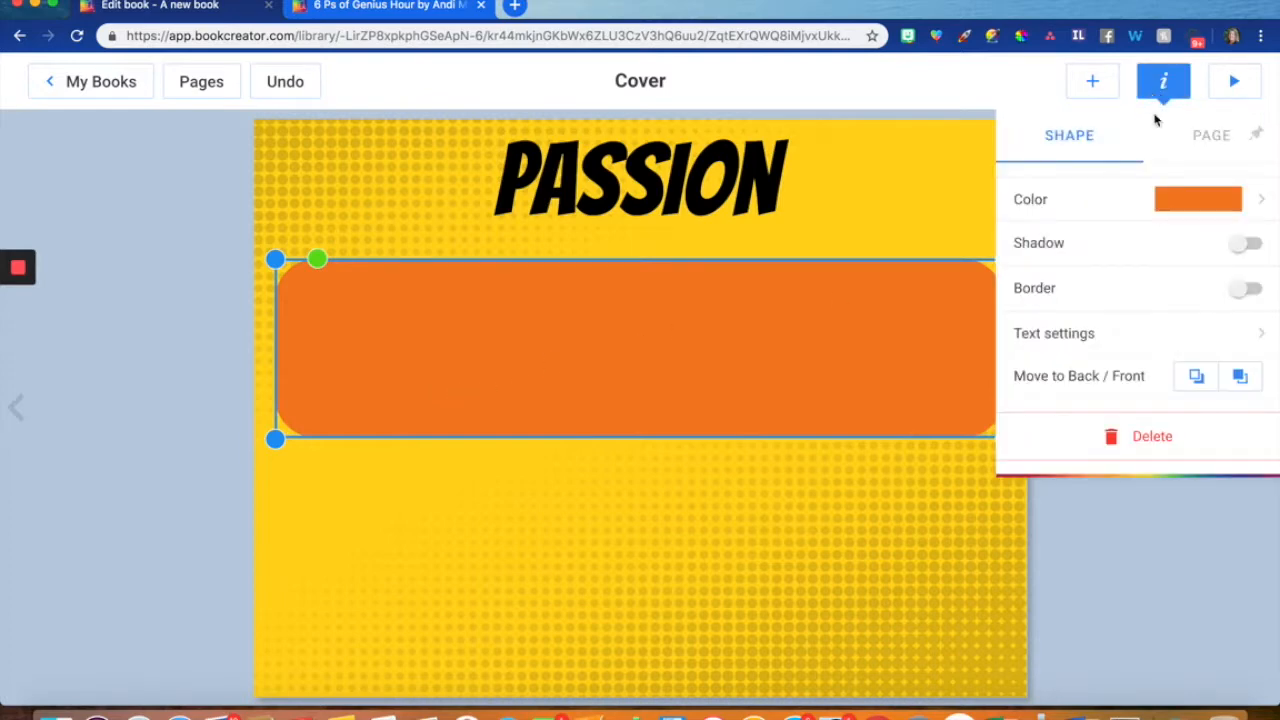
pyautogui.click(1177, 200)
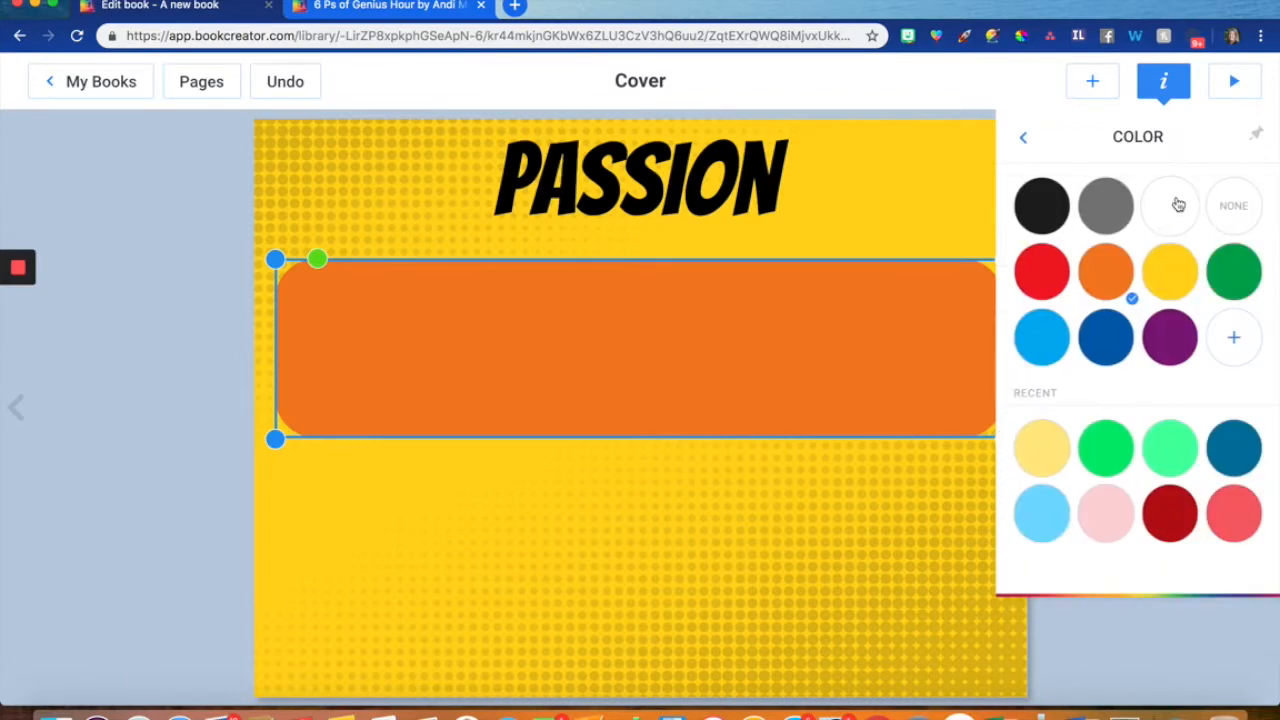
pyautogui.click(1185, 277)
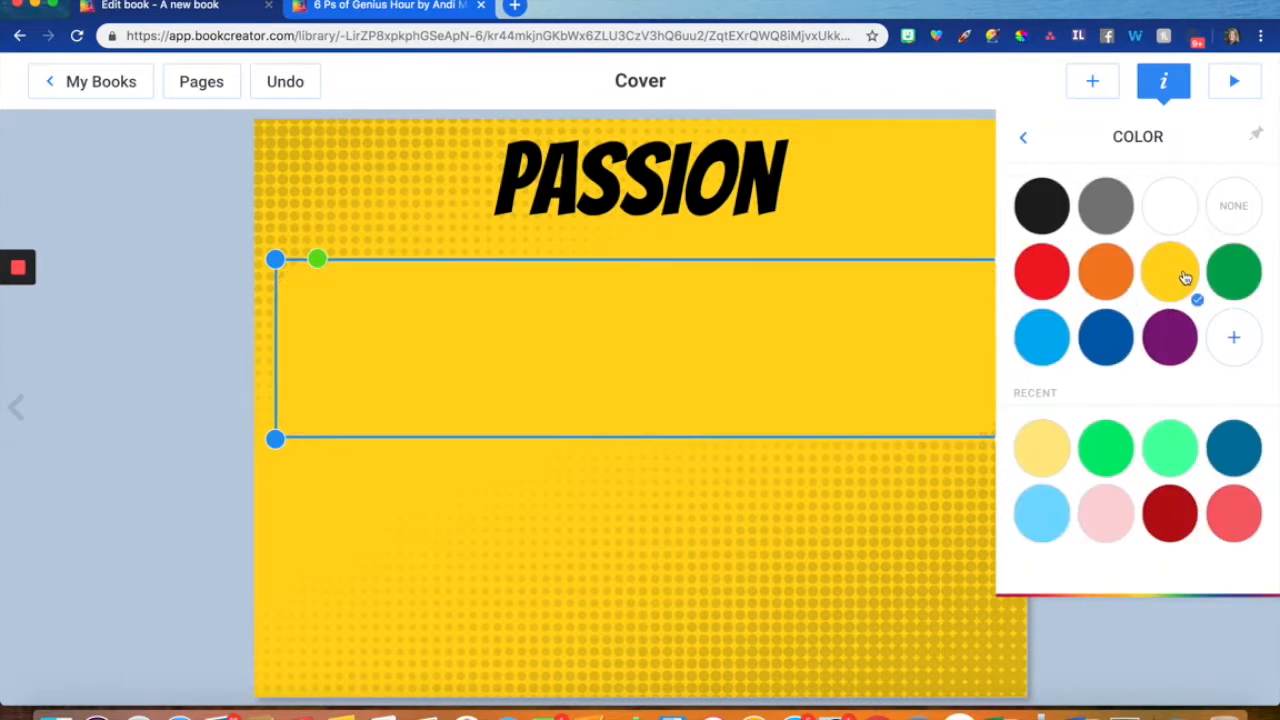
pyautogui.click(1232, 340)
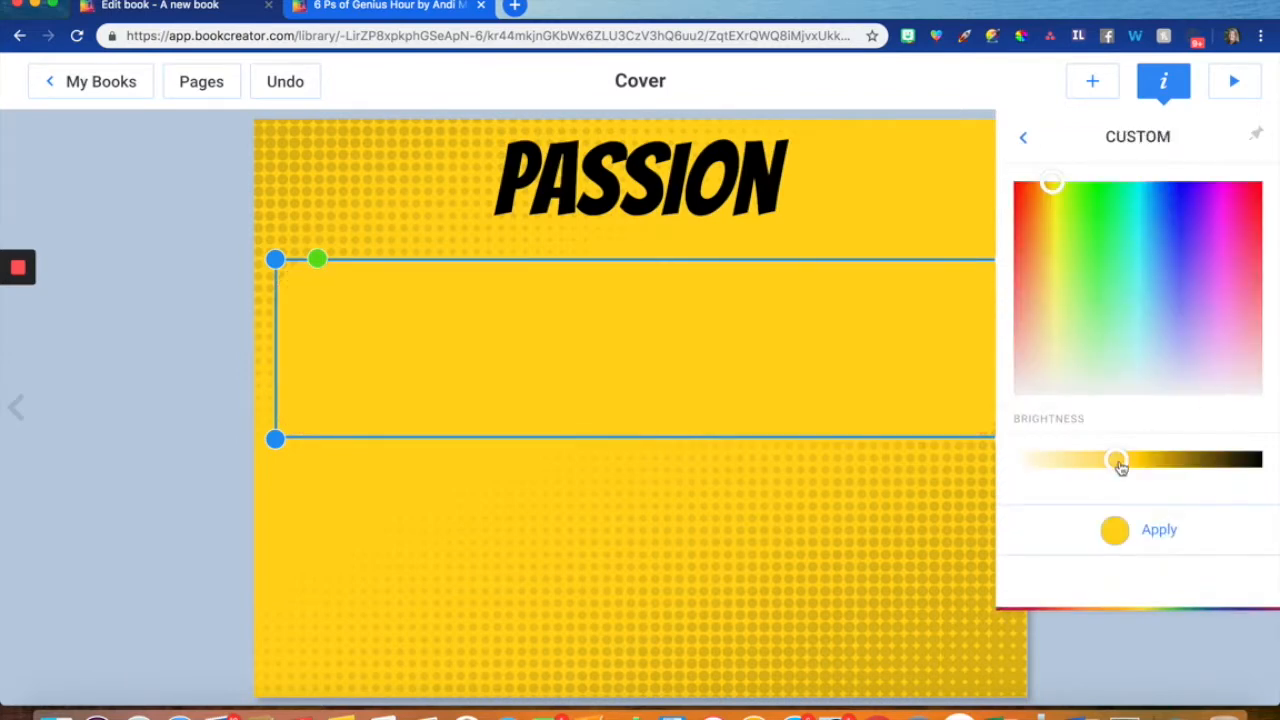
pyautogui.moveTo(1116, 461); pyautogui.dragTo(1068, 466)
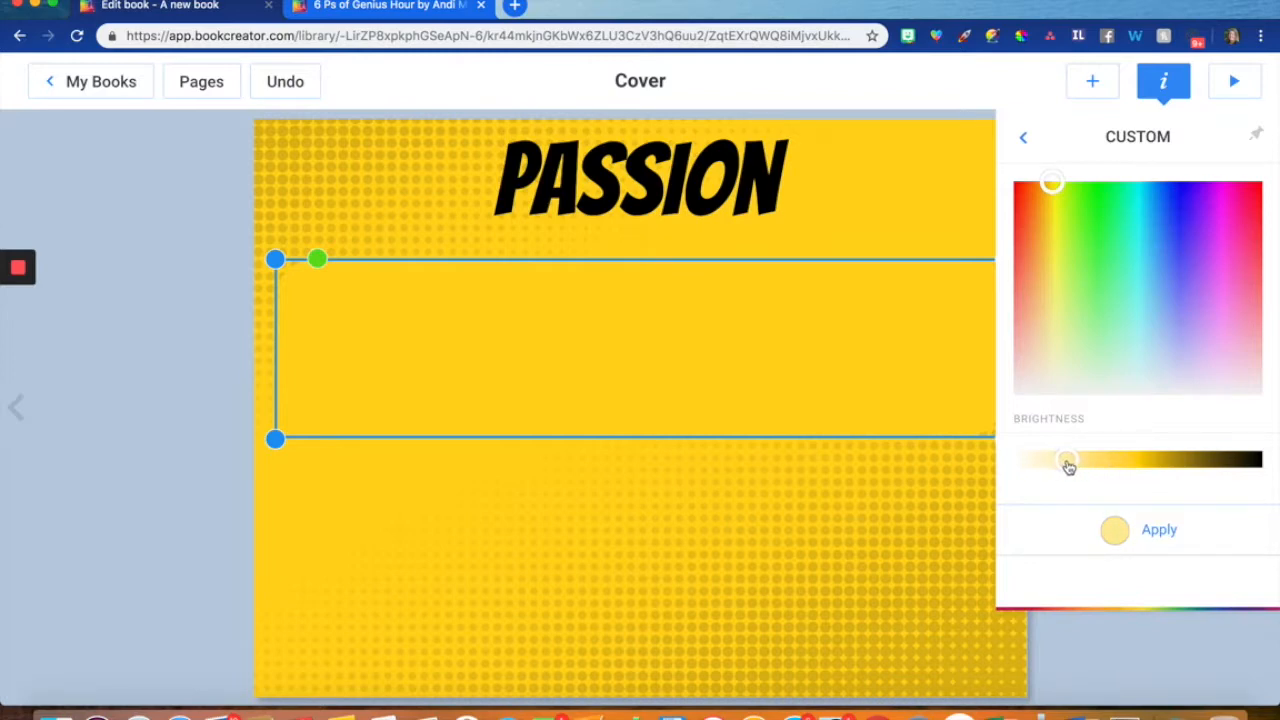
pyautogui.click(1150, 531)
pyautogui.click(757, 655)
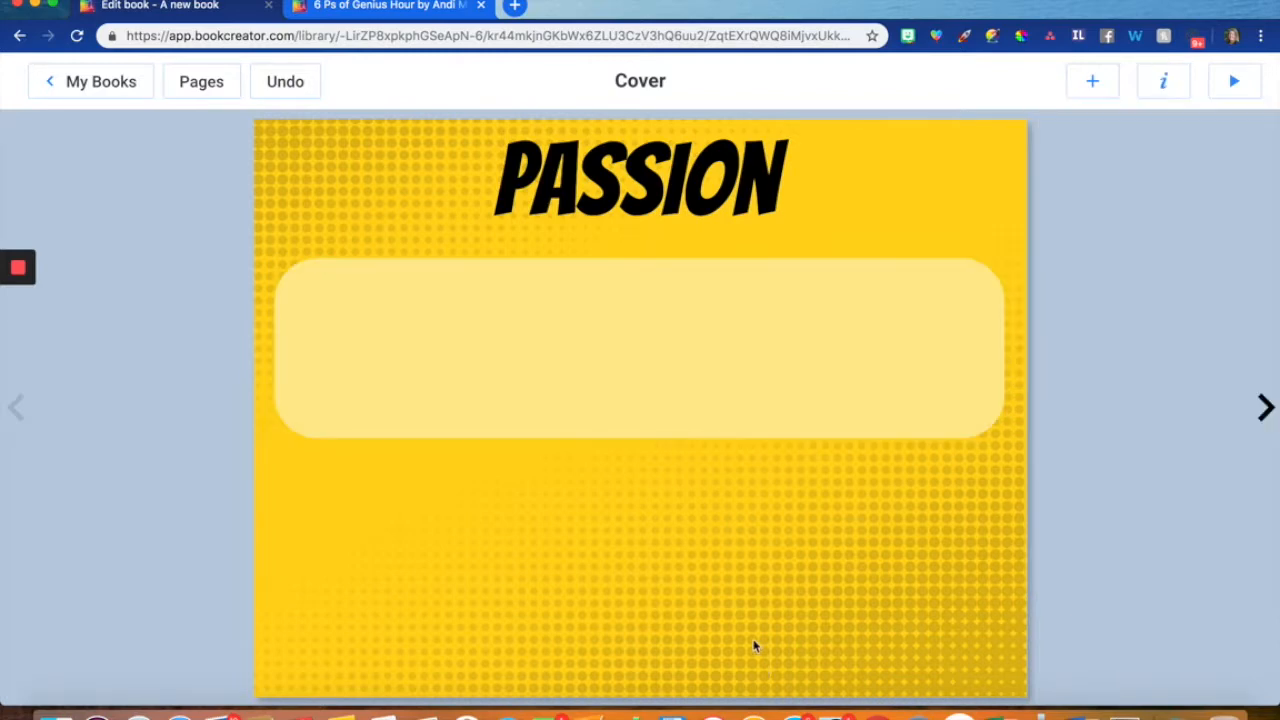
# - Duplicate the light yellow rectangle and shape the copy into a small, roughly square box in the page's lower left area
pyautogui.click(706, 374)
pyautogui.rightClick(706, 374)
pyautogui.click(735, 420)
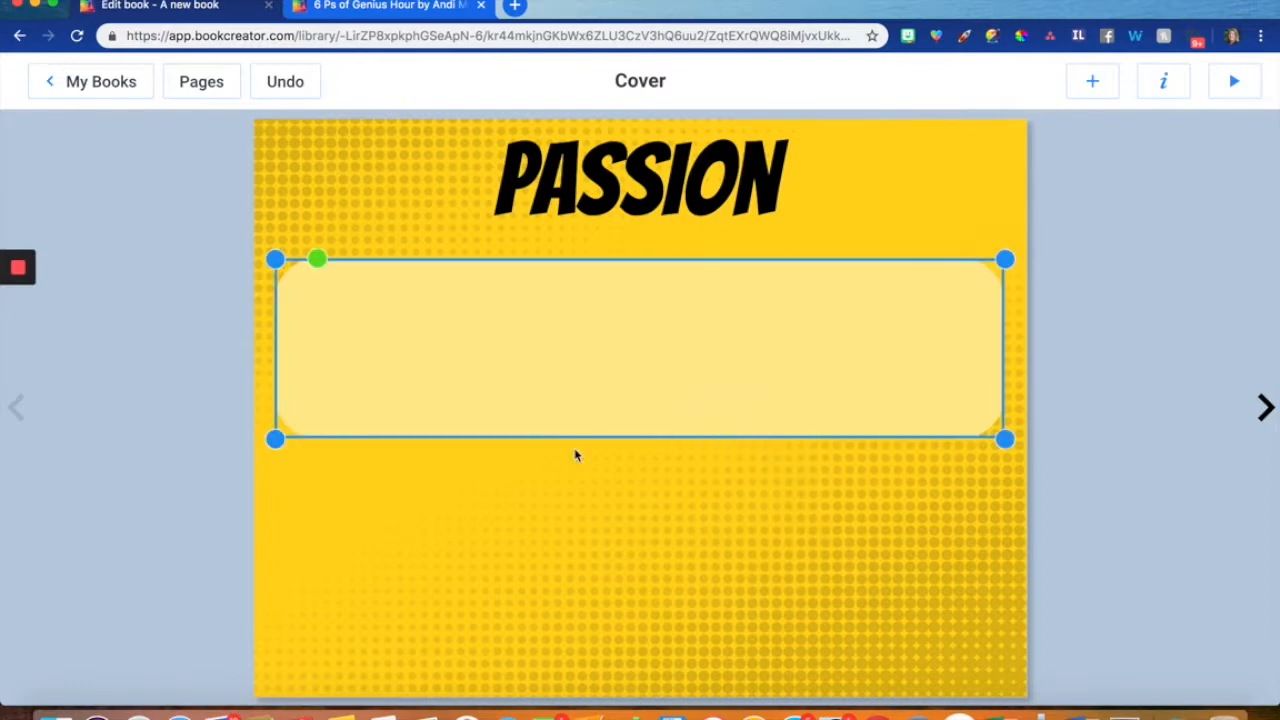
pyautogui.click(566, 517)
pyautogui.press('super+v')
pyautogui.moveTo(537, 394); pyautogui.dragTo(531, 597)
pyautogui.moveTo(1004, 657); pyautogui.dragTo(478, 657)
pyautogui.click(609, 638)
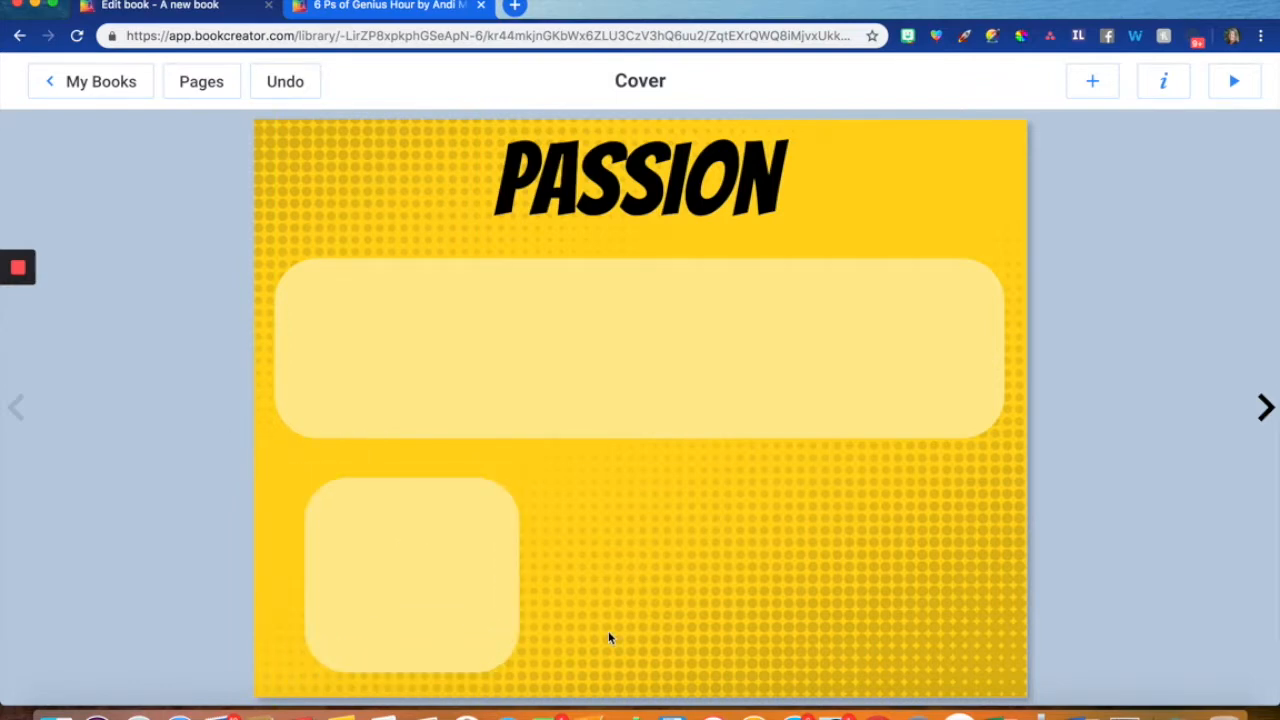
# - Place another copy of the wide rectangle beside the small box and narrow it to fit the page's lower right area
pyautogui.moveTo(703, 386); pyautogui.dragTo(798, 600)
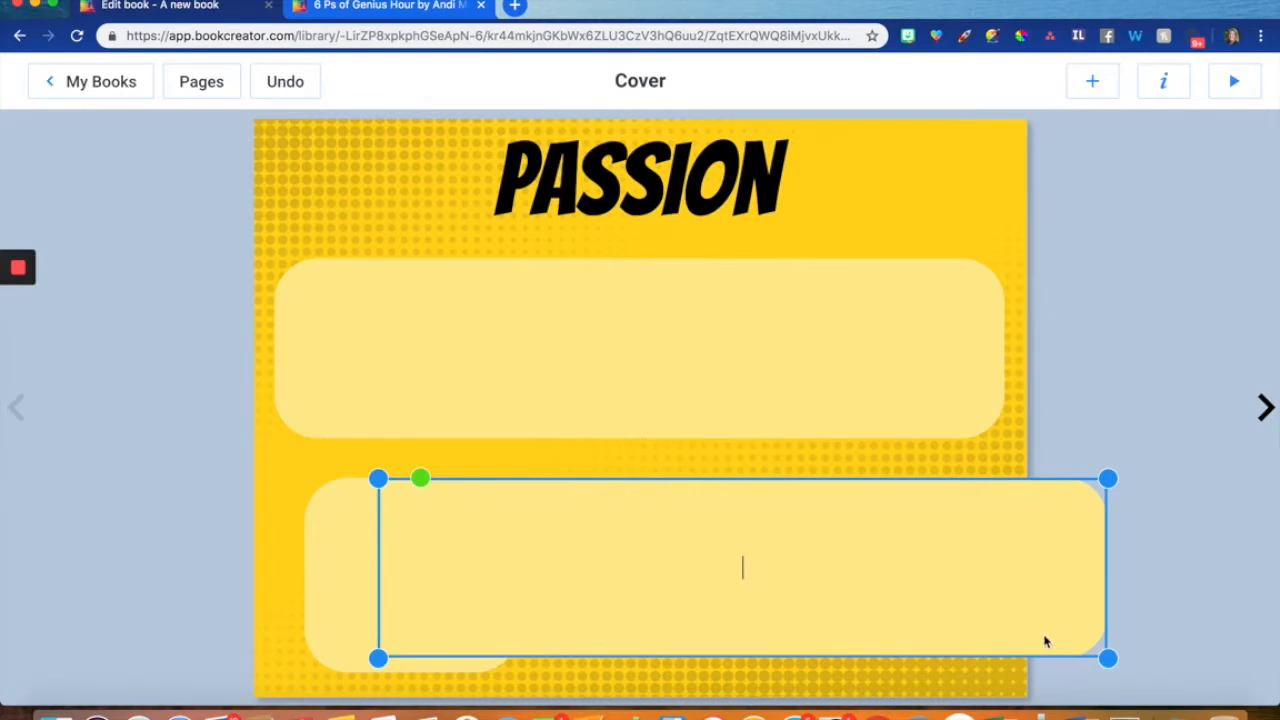
pyautogui.moveTo(1107, 658); pyautogui.dragTo(865, 635)
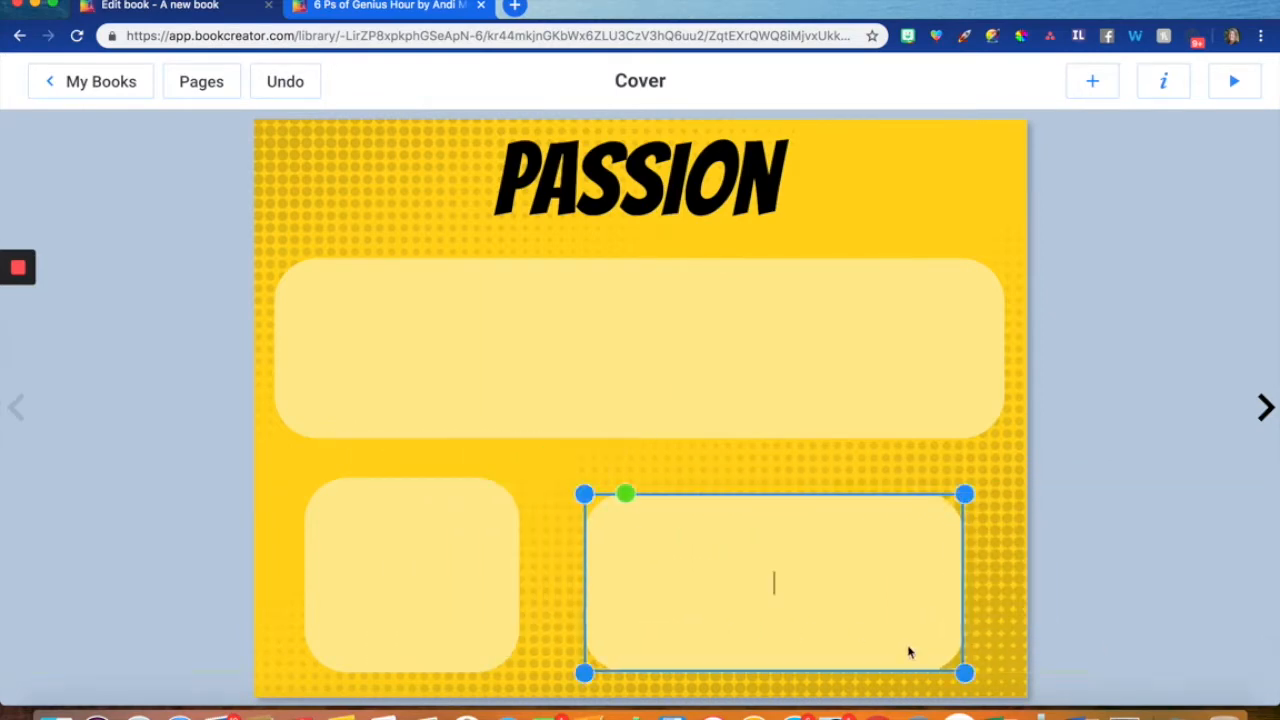
# - Enlarge the lower right light yellow box and position it level with the small square box
pyautogui.moveTo(964, 672); pyautogui.dragTo(1014, 684)
pyautogui.moveTo(915, 629); pyautogui.dragTo(914, 614)
pyautogui.click(529, 603)
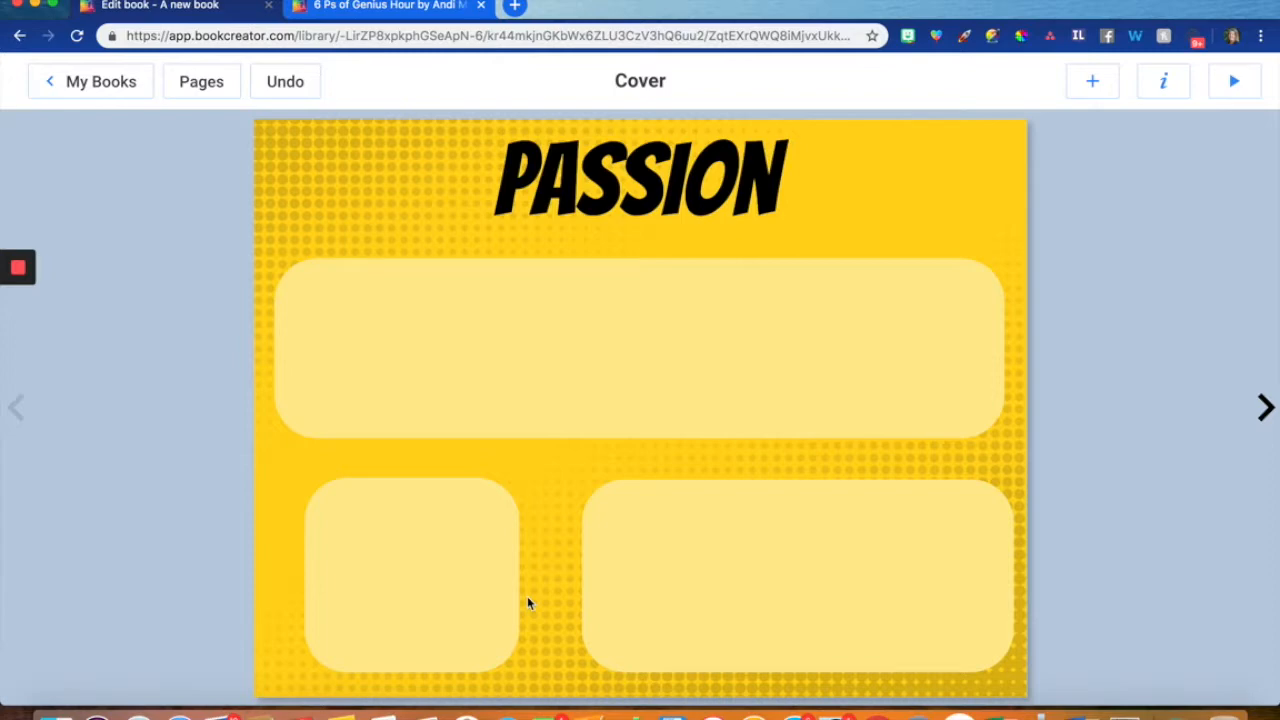
# - Add the text "Thrively Results" and place it in the upper left corner of the wide yellow box
pyautogui.click(426, 396)
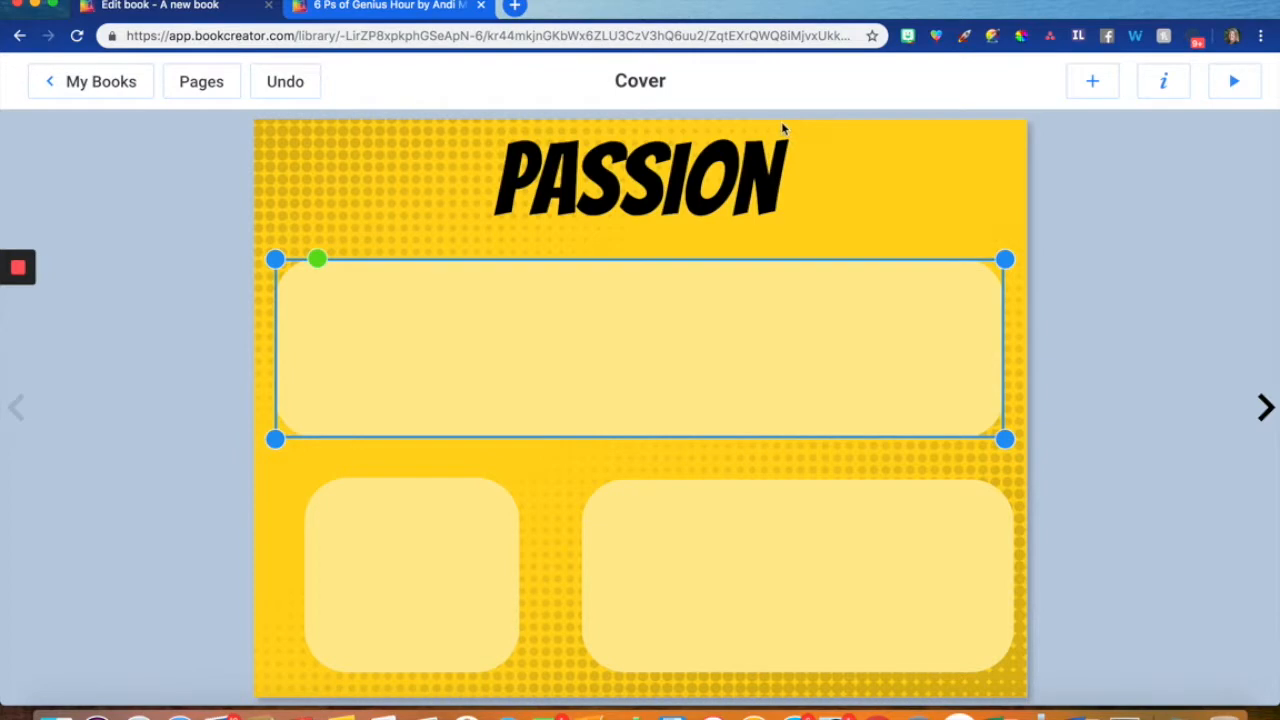
pyautogui.click(1098, 88)
pyautogui.click(1096, 347)
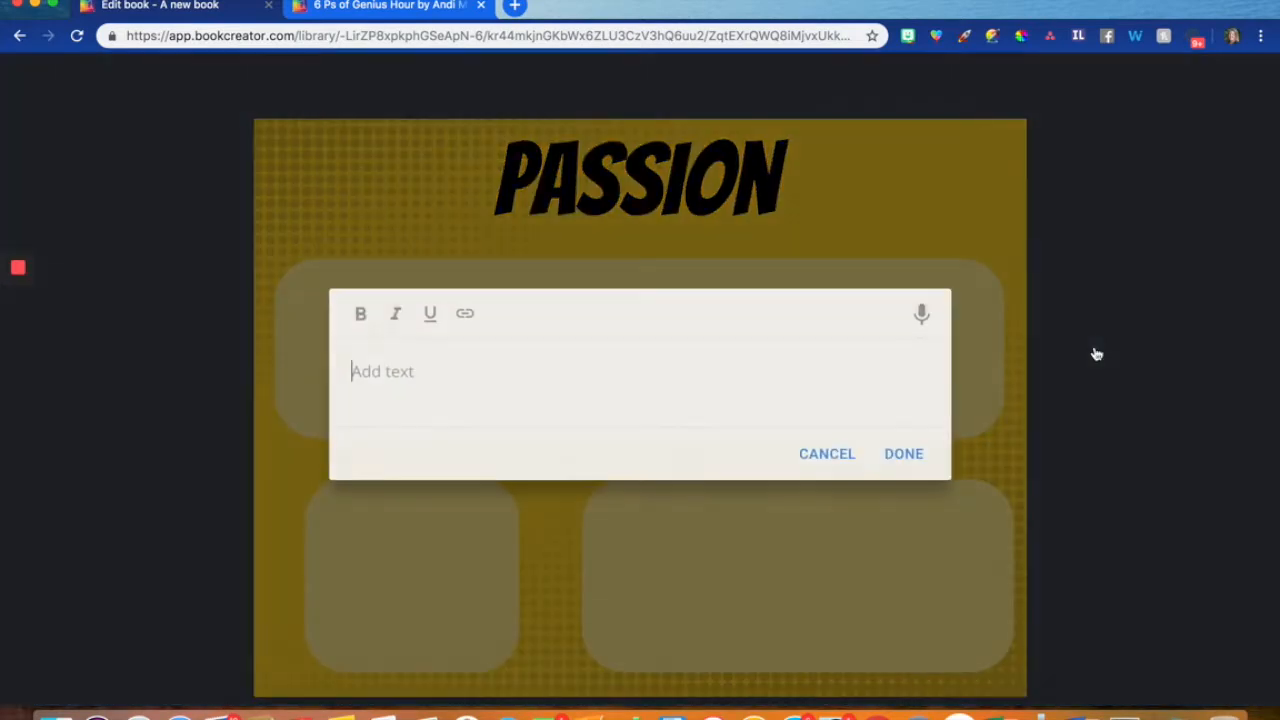
pyautogui.write('Thrively Rew')
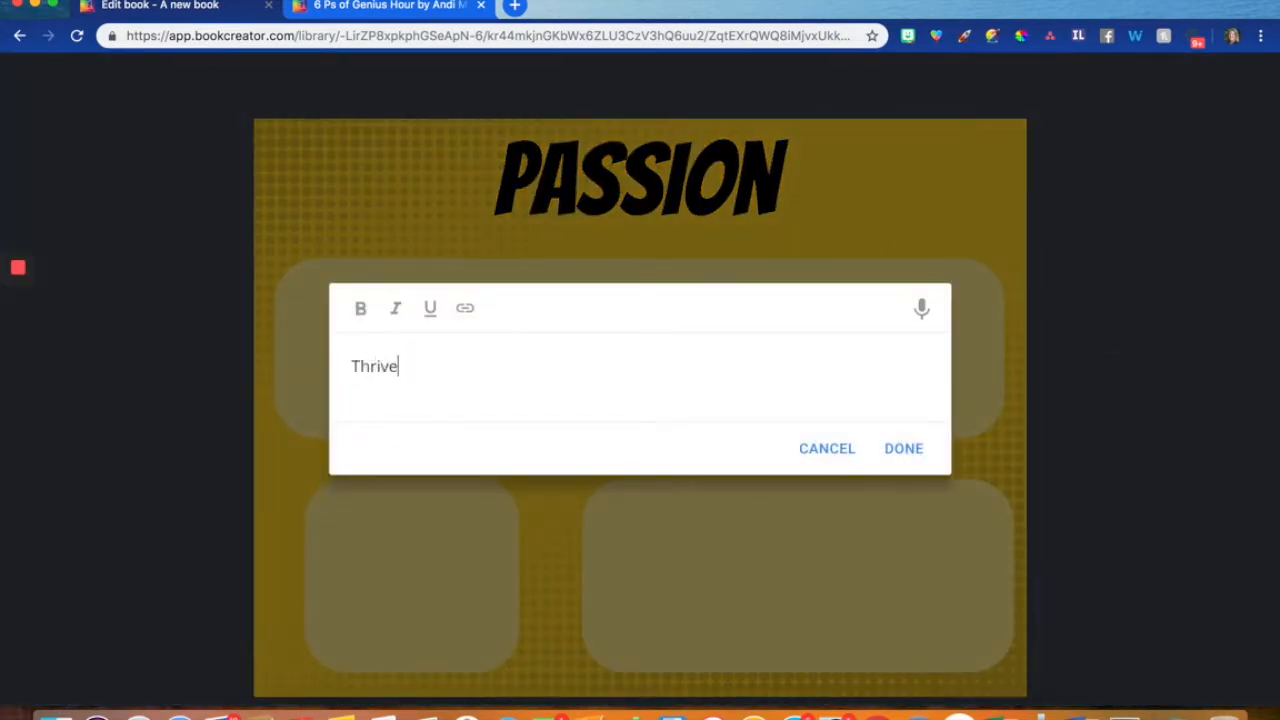
pyautogui.press('BackSpace')
pyautogui.press('BackSpace')
pyautogui.write('ssults')
pyautogui.click(906, 449)
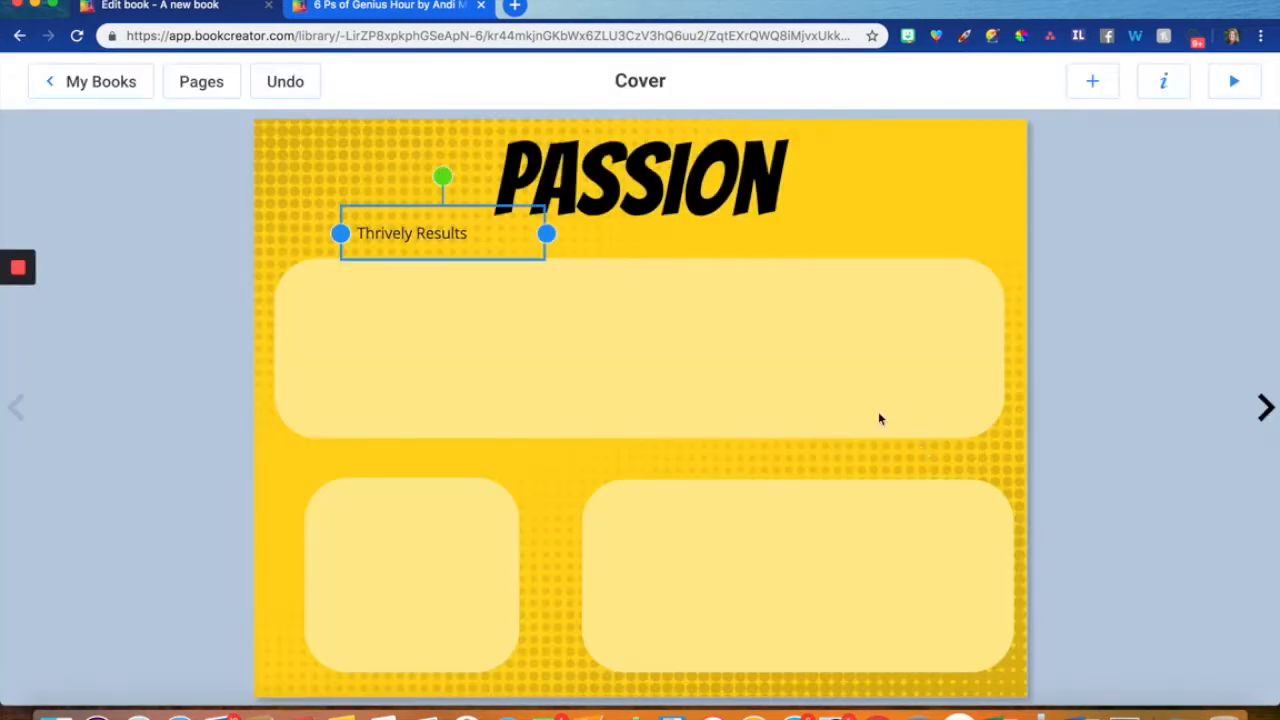
pyautogui.moveTo(451, 243); pyautogui.dragTo(418, 295)
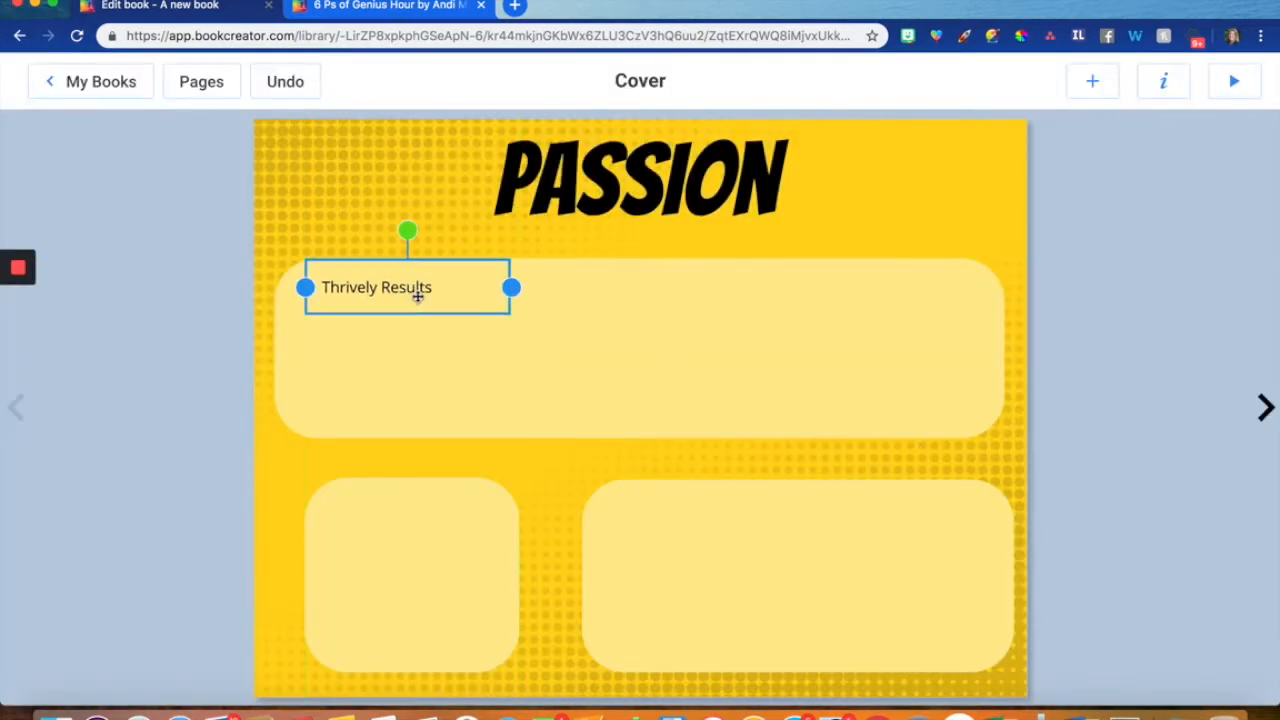
# - Change the font of the "Thrively Results" label to Bangers
pyautogui.rightClick(418, 295)
pyautogui.click(478, 411)
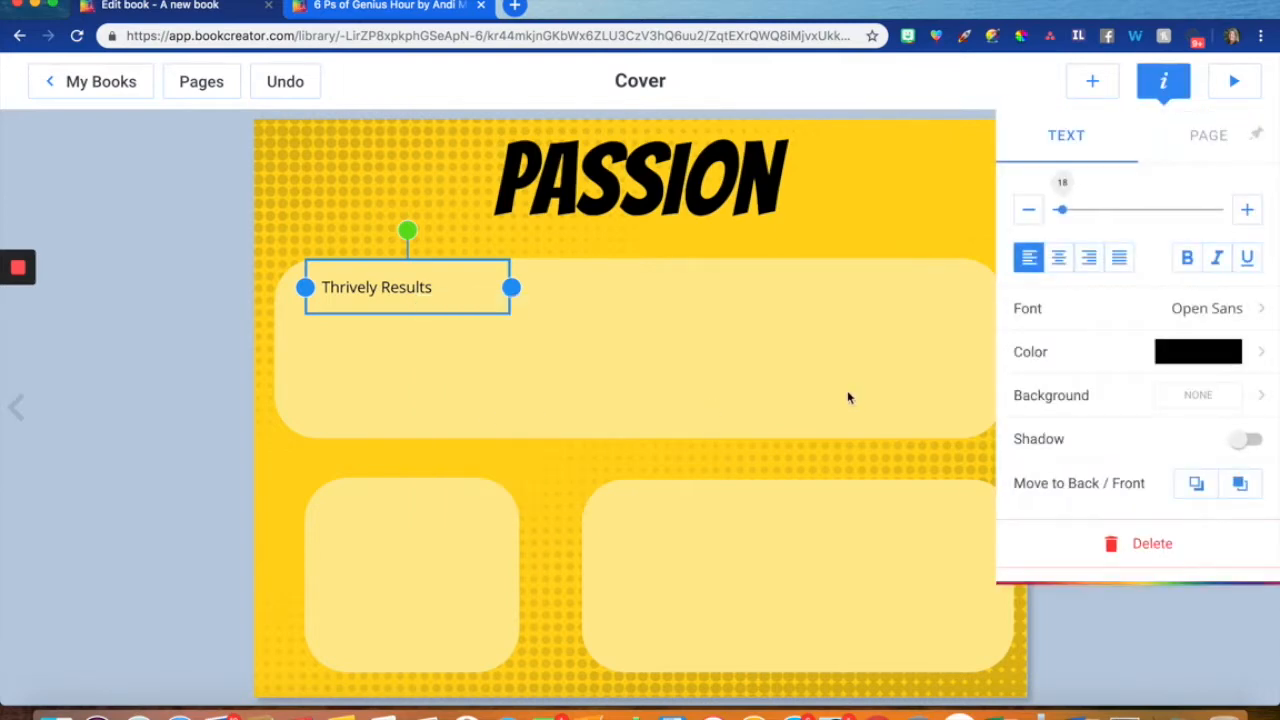
pyautogui.click(1124, 327)
pyautogui.scroll(-10, 1107, 477)
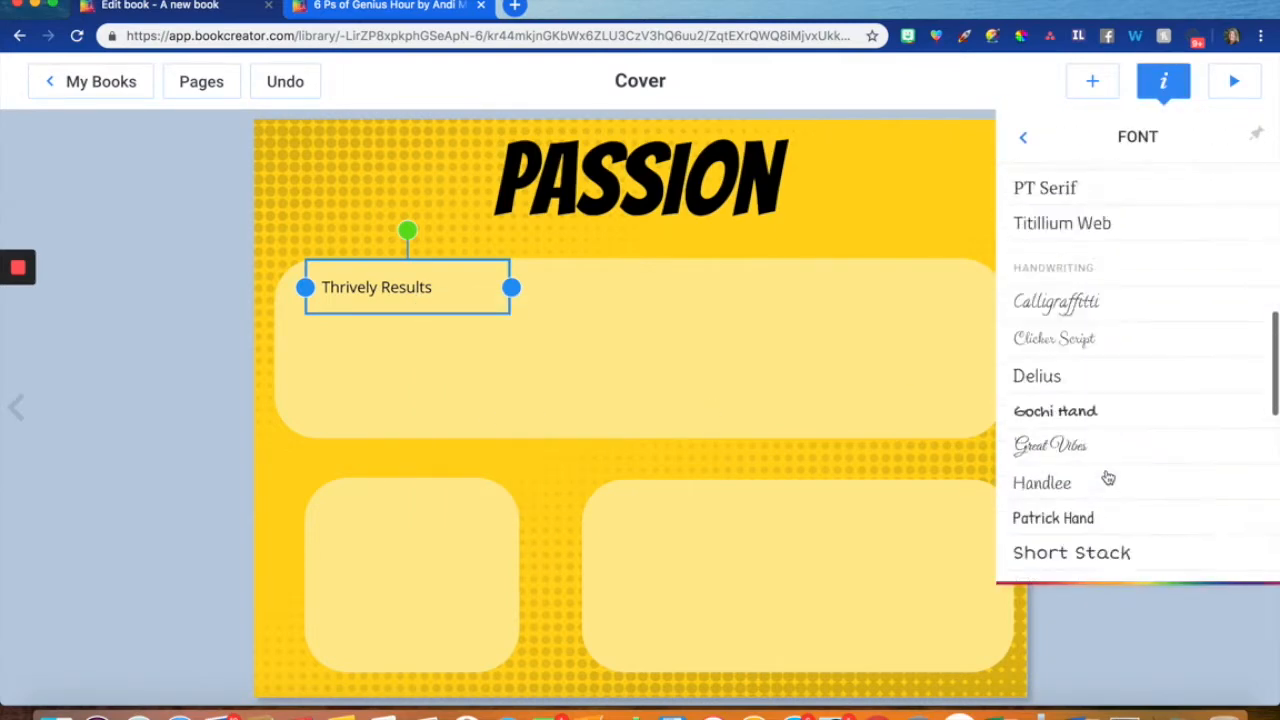
pyautogui.scroll(3, 1107, 477)
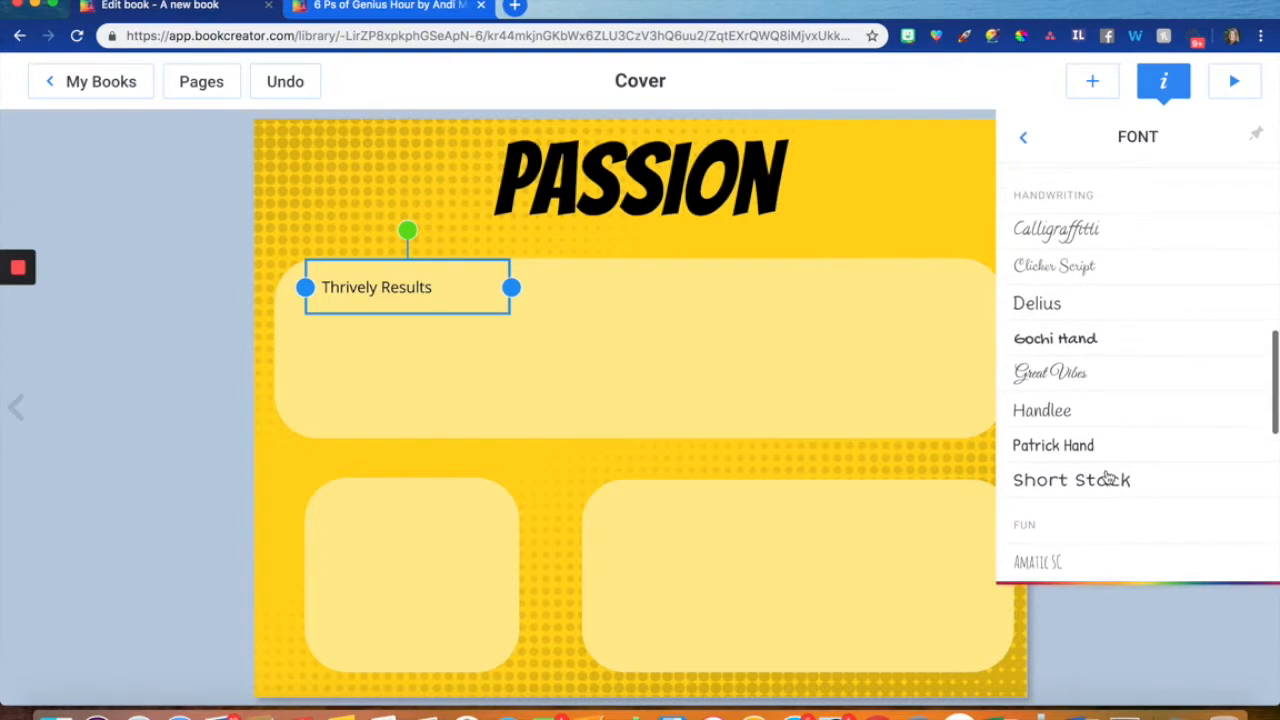
pyautogui.scroll(-3, 1115, 470)
pyautogui.click(1094, 254)
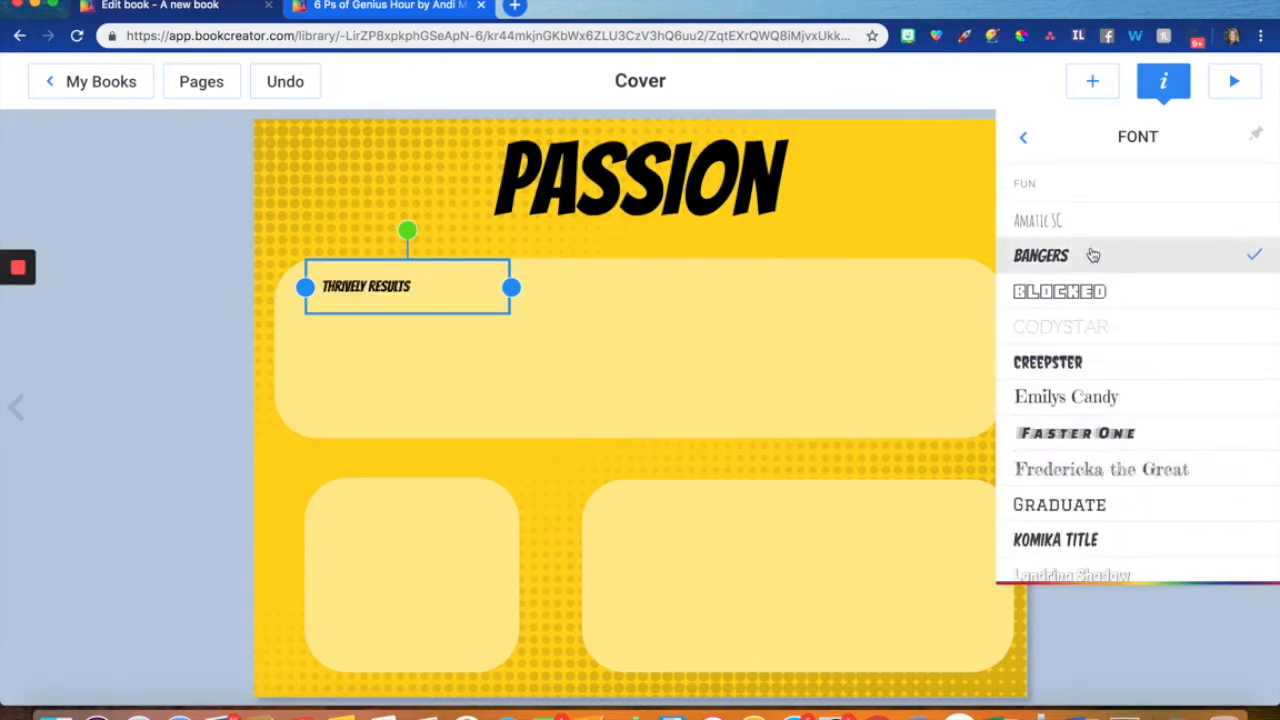
pyautogui.click(348, 330)
# - Duplicate the "Thrively Results" label into the top of the small square box and reword the copy as "Global Goal"
pyautogui.click(363, 286)
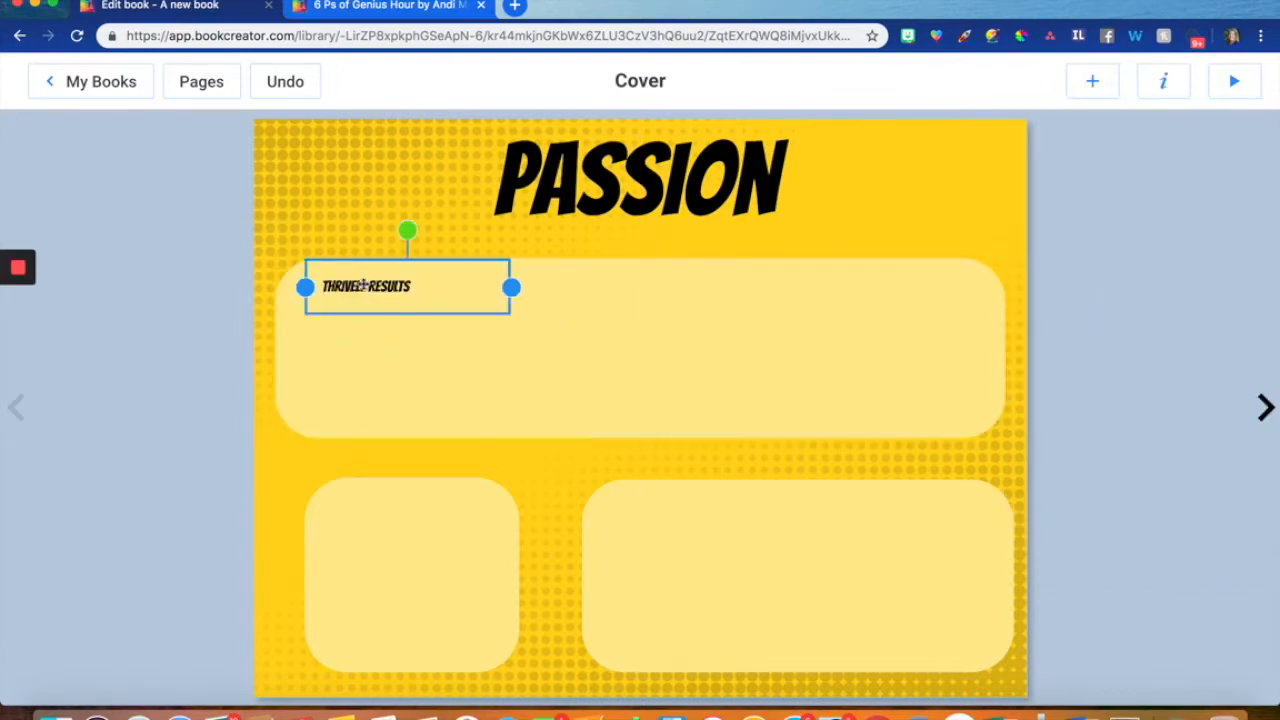
pyautogui.press('super+v')
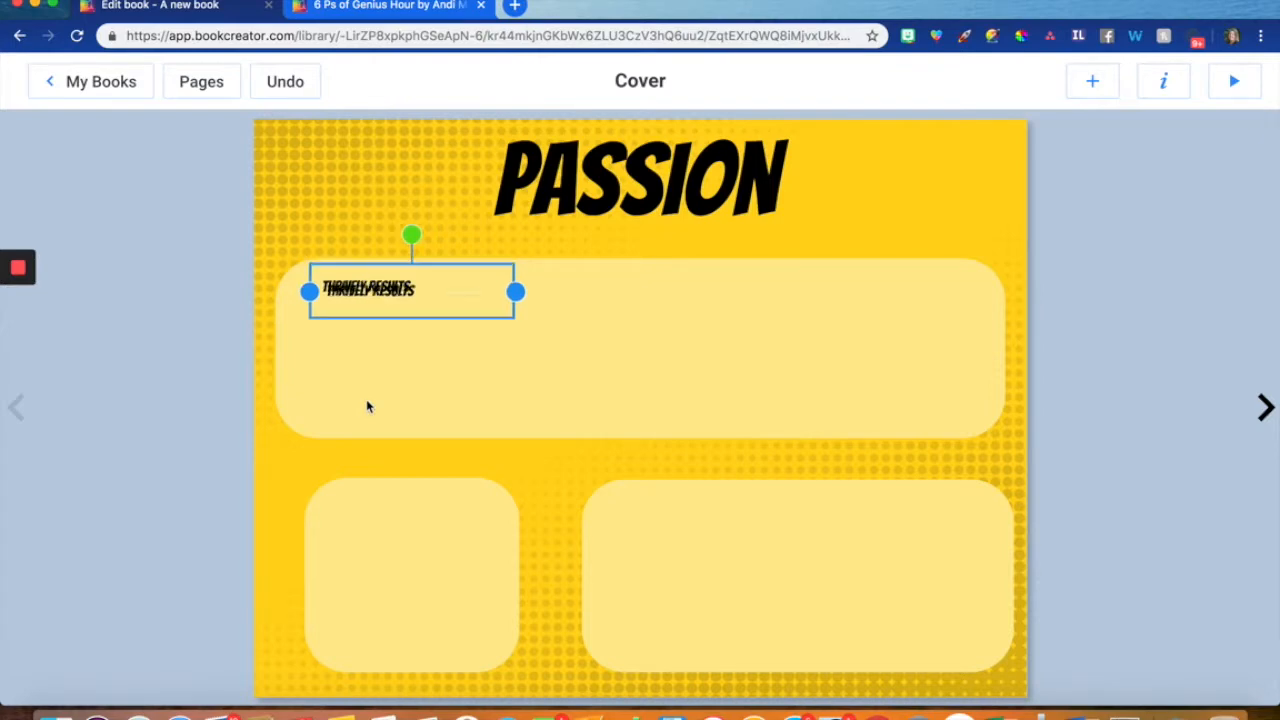
pyautogui.moveTo(407, 314); pyautogui.dragTo(403, 527)
pyautogui.doubleClick(403, 527)
pyautogui.moveTo(487, 369); pyautogui.dragTo(317, 369)
pyautogui.write('Global Goal')
pyautogui.click(906, 450)
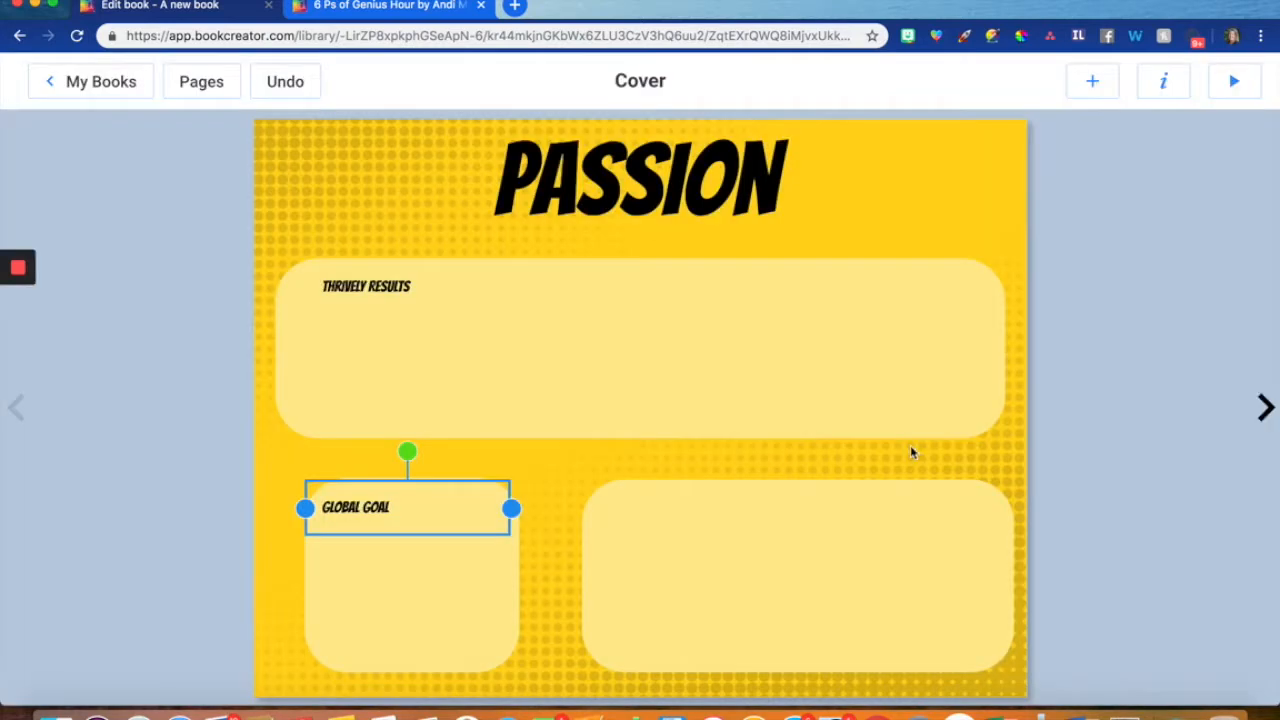
# - Place another copy of the "Thrively Results" label at the top of the lower right box and reword it as "Passion Bracket"
pyautogui.press('super+v')
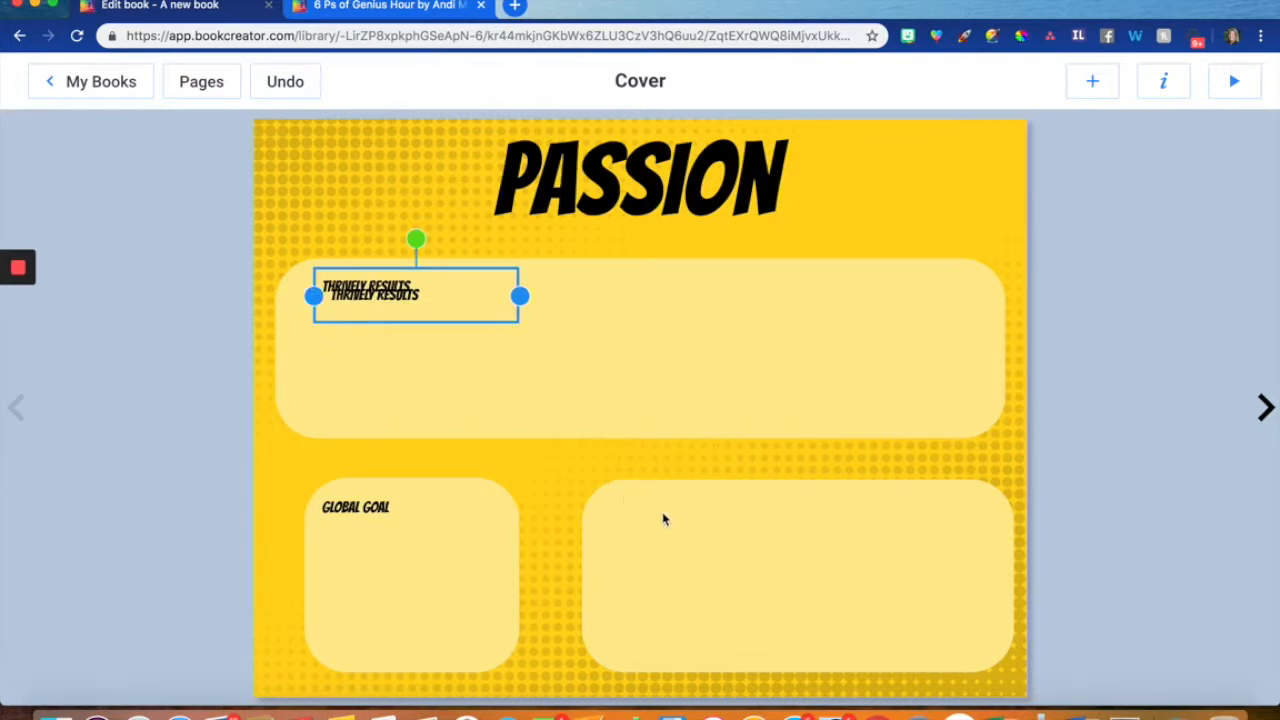
pyautogui.moveTo(440, 291); pyautogui.dragTo(708, 506)
pyautogui.doubleClick(704, 507)
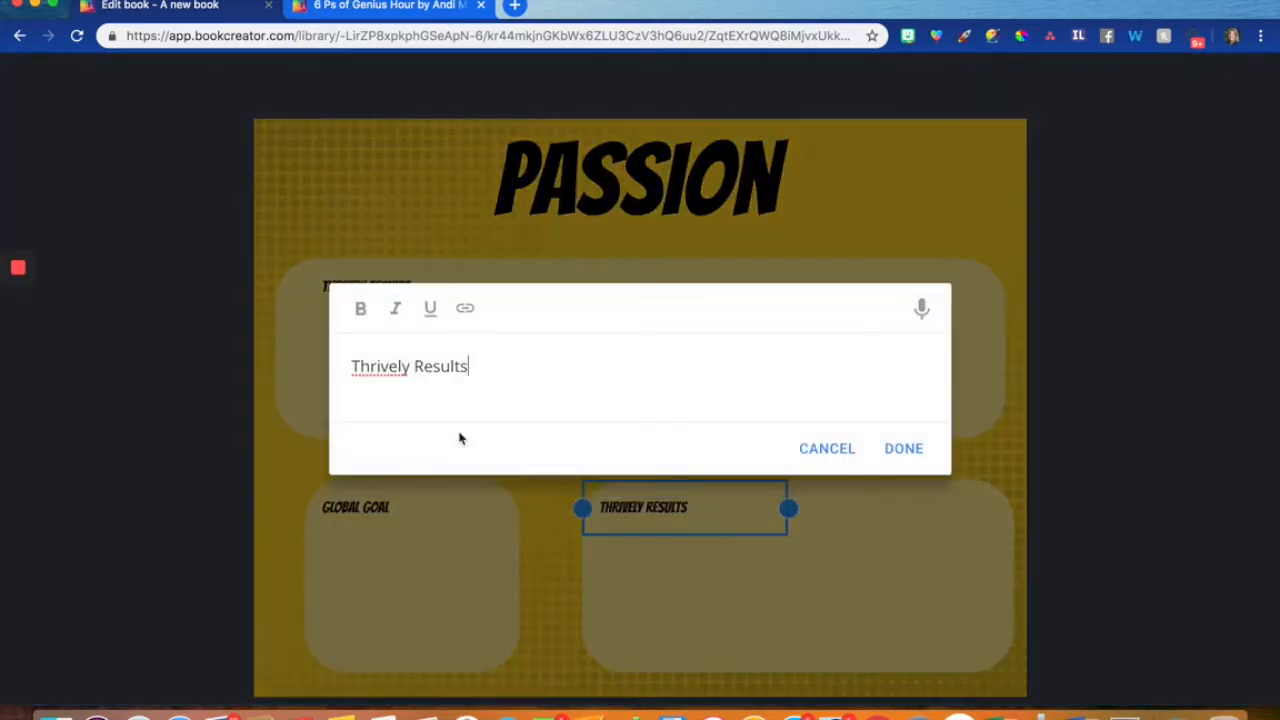
pyautogui.moveTo(477, 369); pyautogui.dragTo(348, 367)
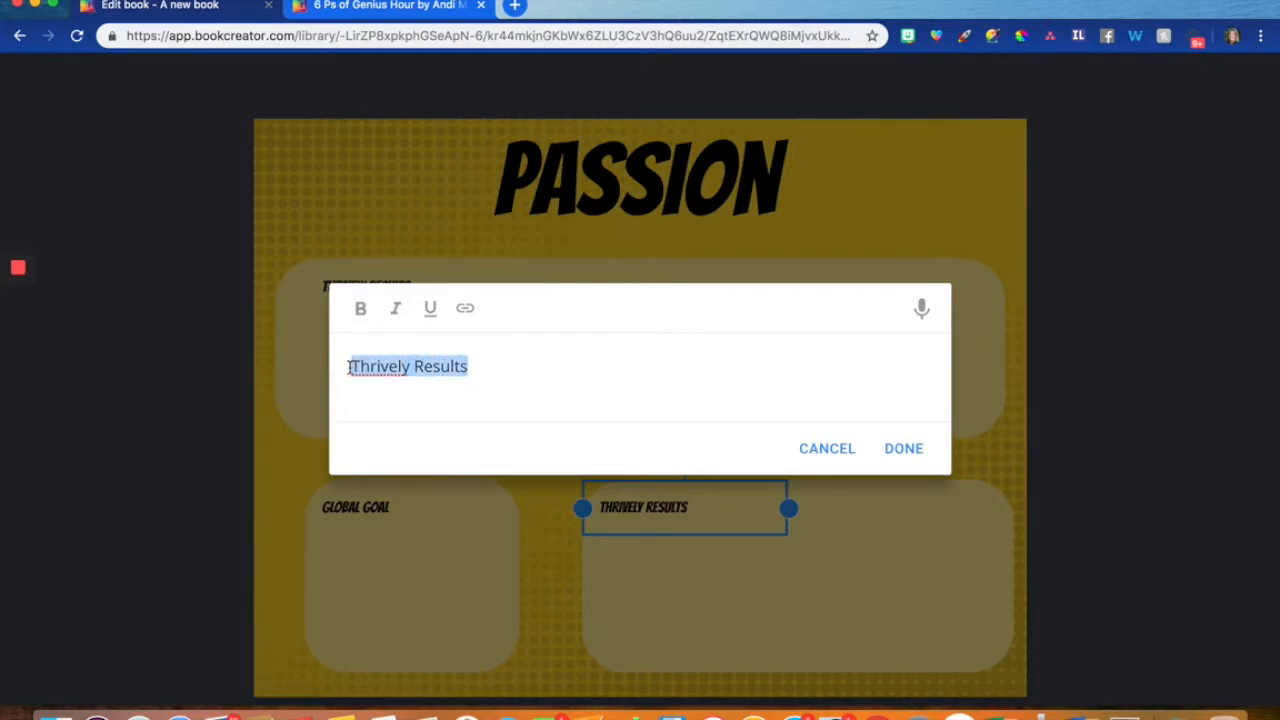
pyautogui.write('Passion ')
pyautogui.write('P')
pyautogui.press('BackSpace')
pyautogui.write('bra')
pyautogui.press('BackSpace')
pyautogui.press('BackSpace')
pyautogui.press('BackSpace')
pyautogui.write('Bracket')
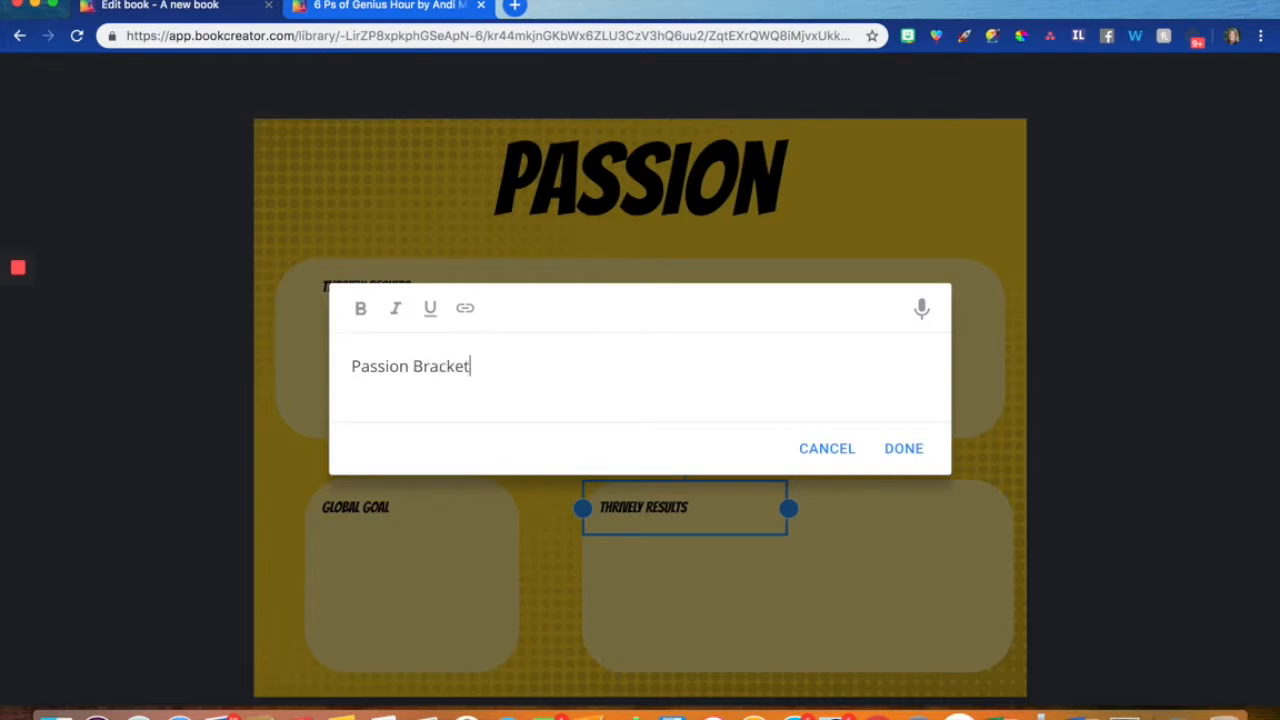
pyautogui.click(901, 449)
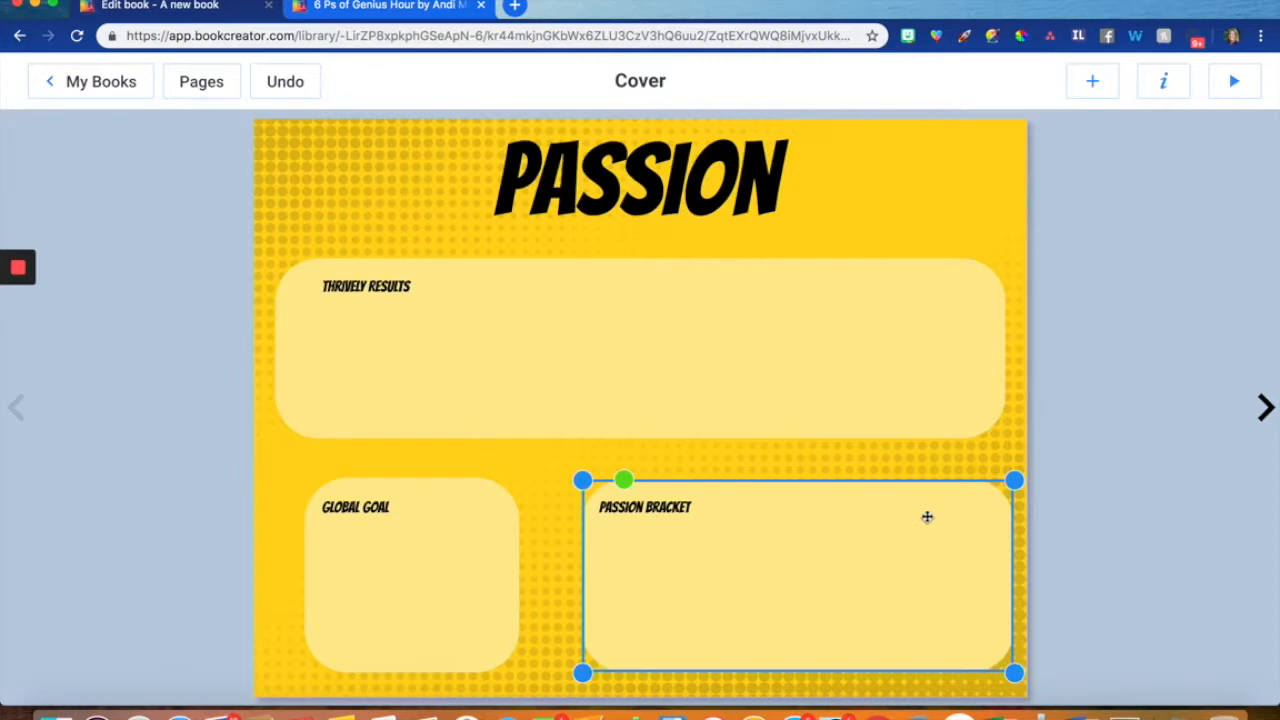
# - Resize the Passion Bracket box to about 493 by 262 px and move its label up to the box's new top edge
pyautogui.moveTo(1014, 481); pyautogui.dragTo(1006, 449)
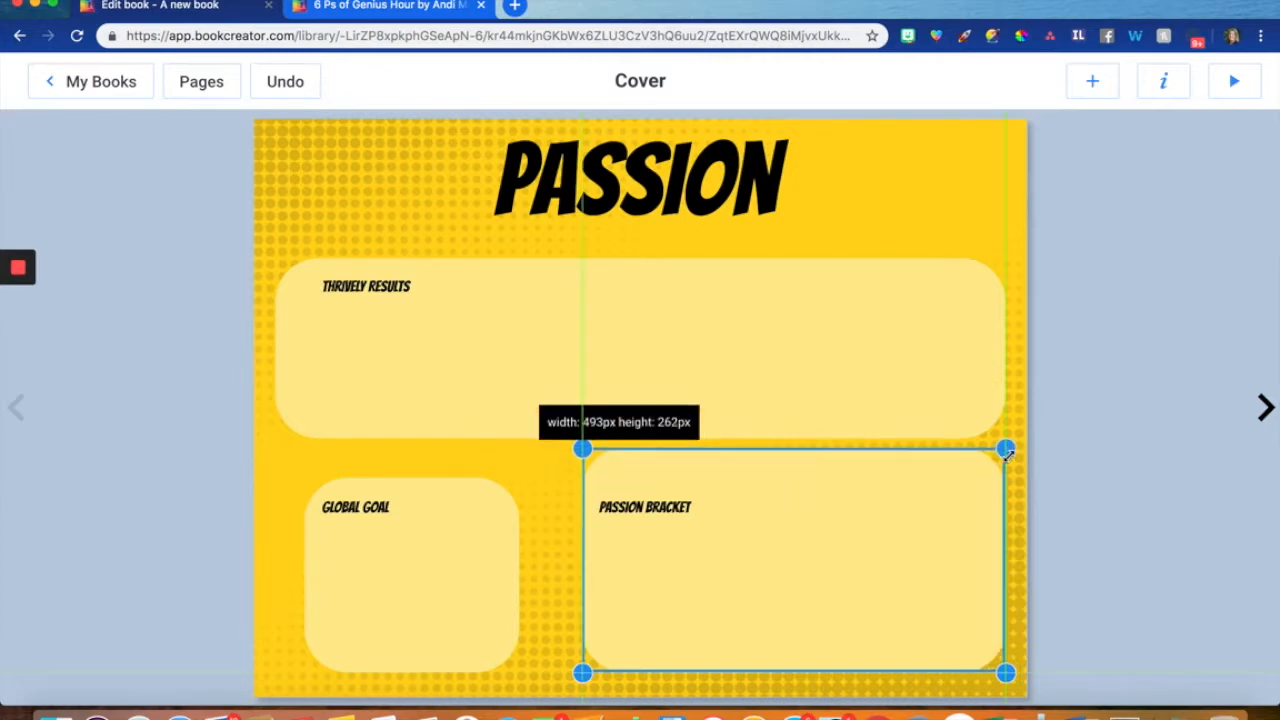
pyautogui.click(690, 512)
pyautogui.moveTo(690, 512); pyautogui.dragTo(694, 476)
pyautogui.click(544, 535)
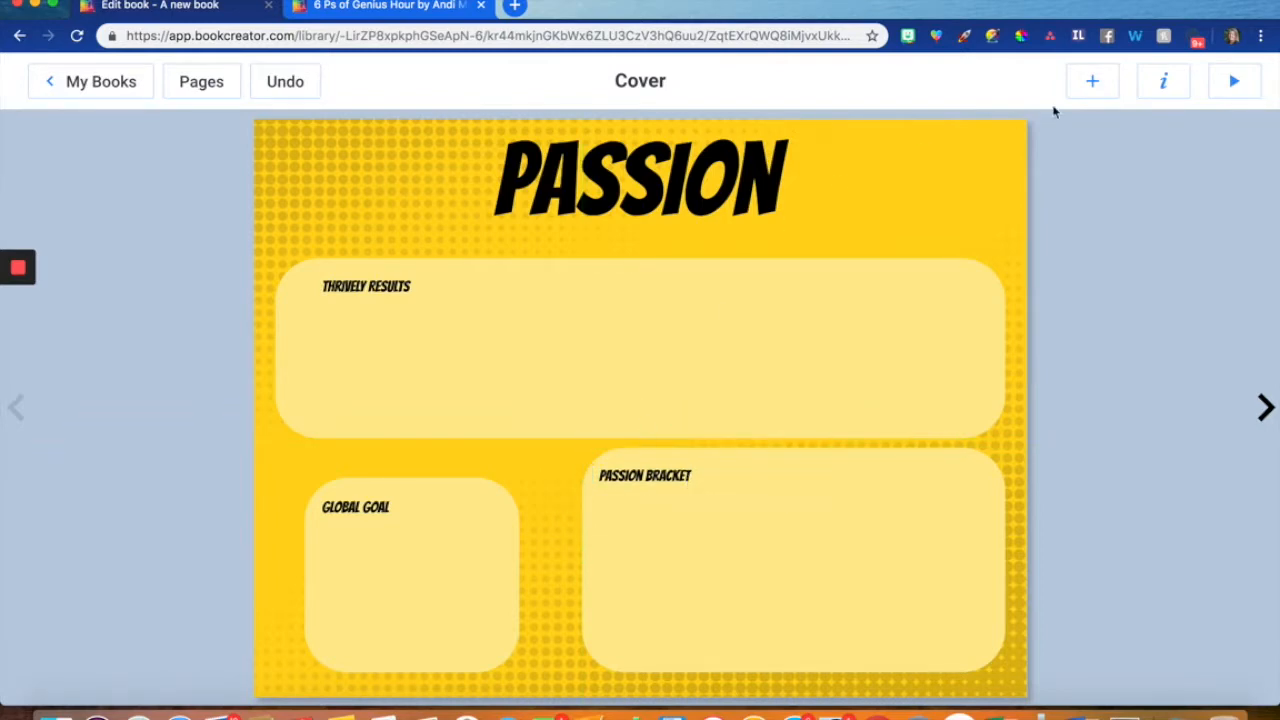
# - Search Google images for "heart" and insert the plain solid red heart on the page
pyautogui.click(1090, 85)
pyautogui.click(1080, 201)
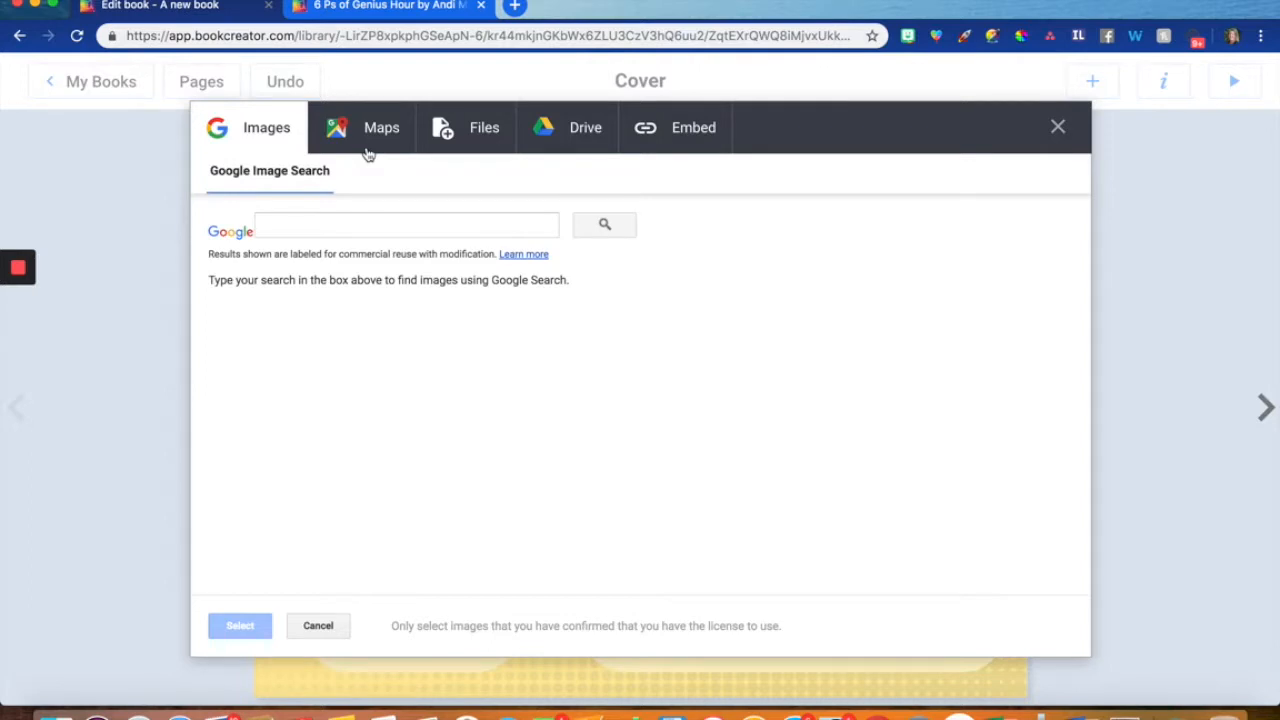
pyautogui.click(266, 218)
pyautogui.write('heart')
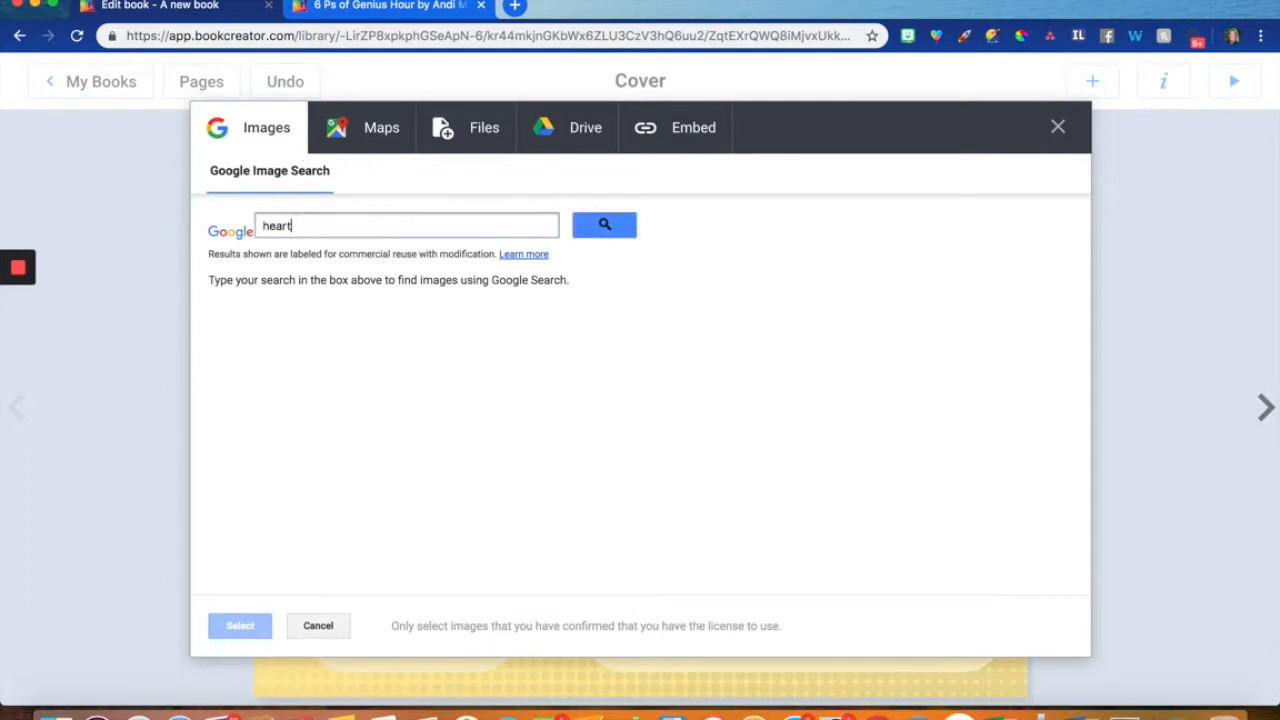
pyautogui.press('Return')
pyautogui.click(236, 352)
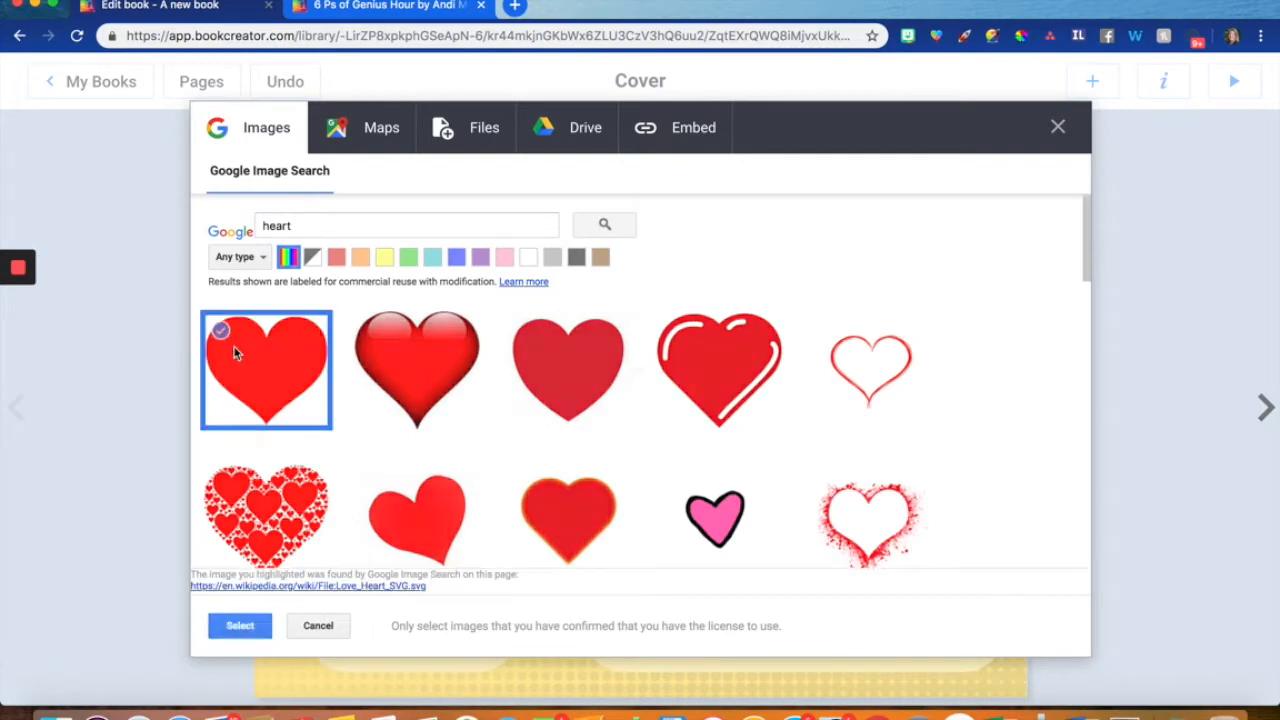
pyautogui.click(236, 352)
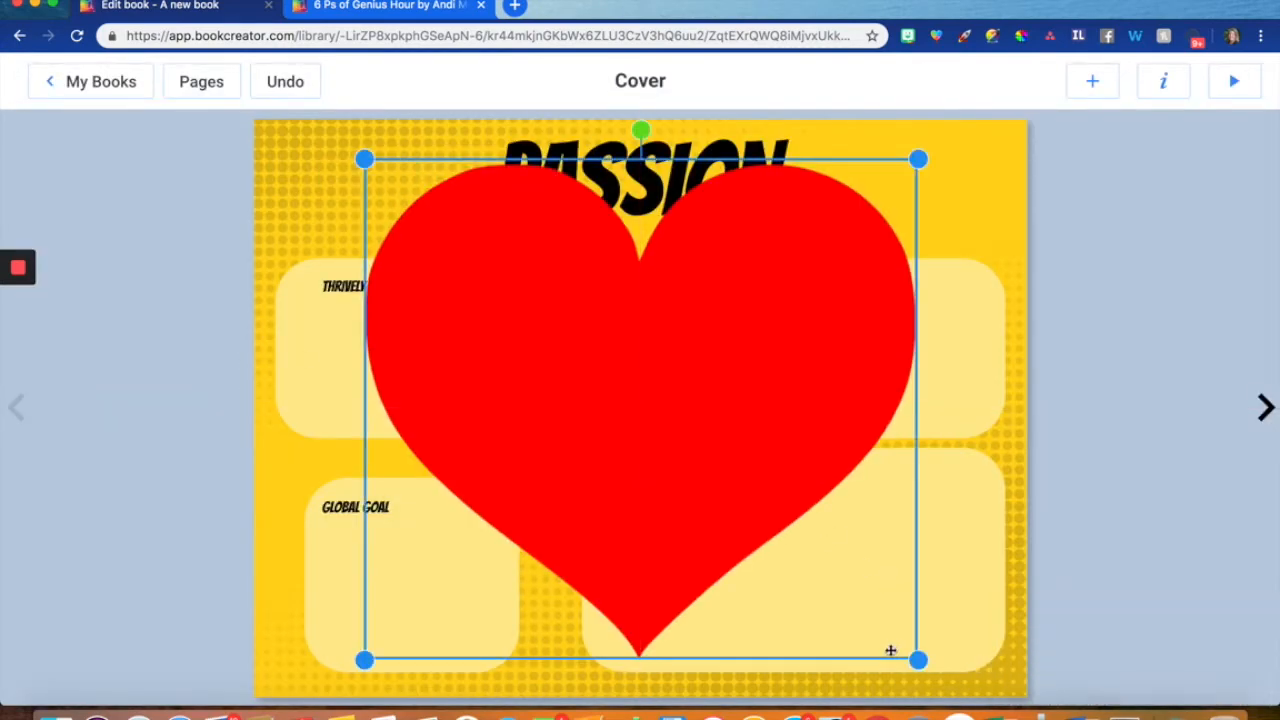
# - Shrink the red heart, place it to the right of the "Passion" title and tilt it clockwise
pyautogui.moveTo(918, 660); pyautogui.dragTo(514, 277)
pyautogui.moveTo(448, 238); pyautogui.dragTo(912, 219)
pyautogui.moveTo(901, 115); pyautogui.dragTo(921, 135)
pyautogui.click(1002, 213)
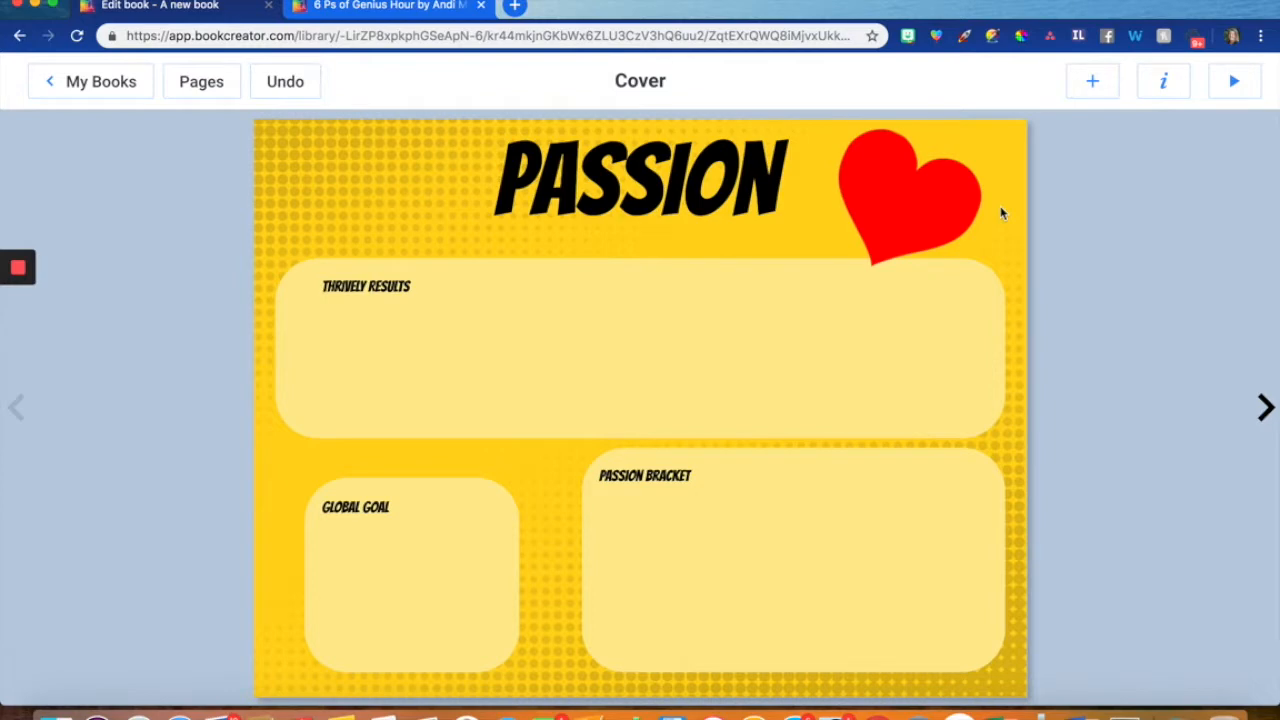
# - Lock the "Passion" title and the red heart in place
pyautogui.click(606, 177)
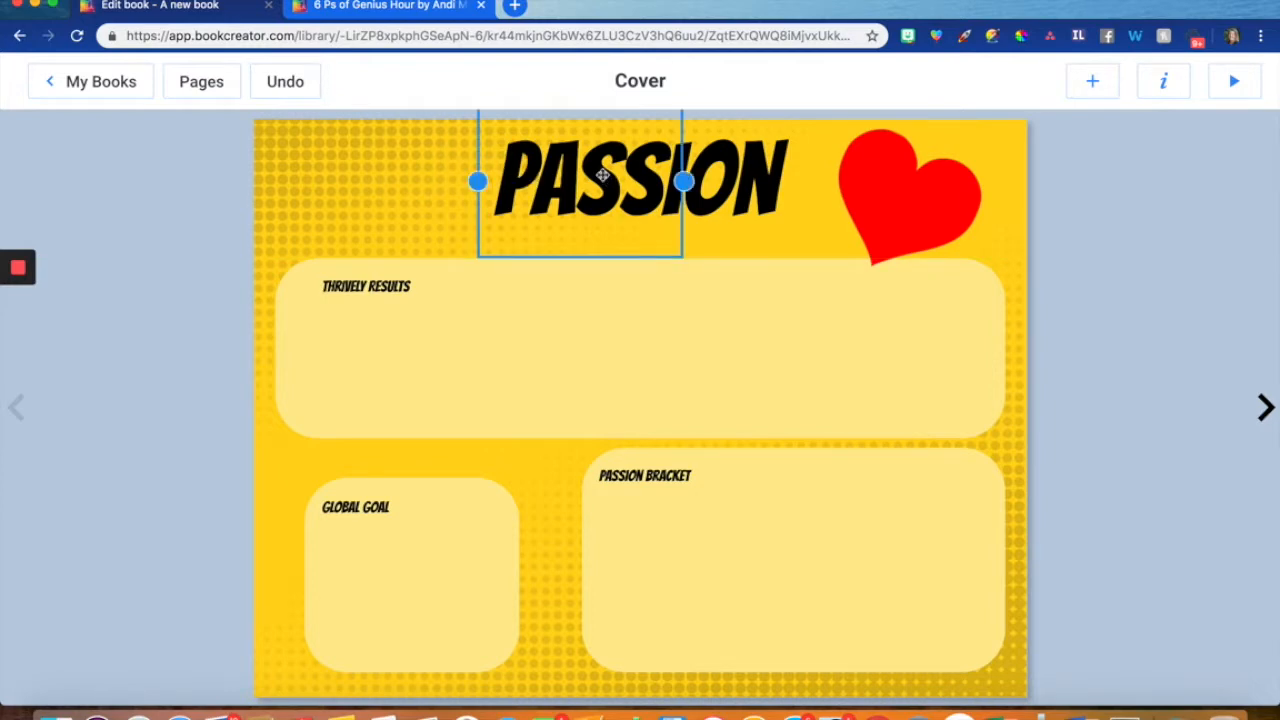
pyautogui.rightClick(606, 178)
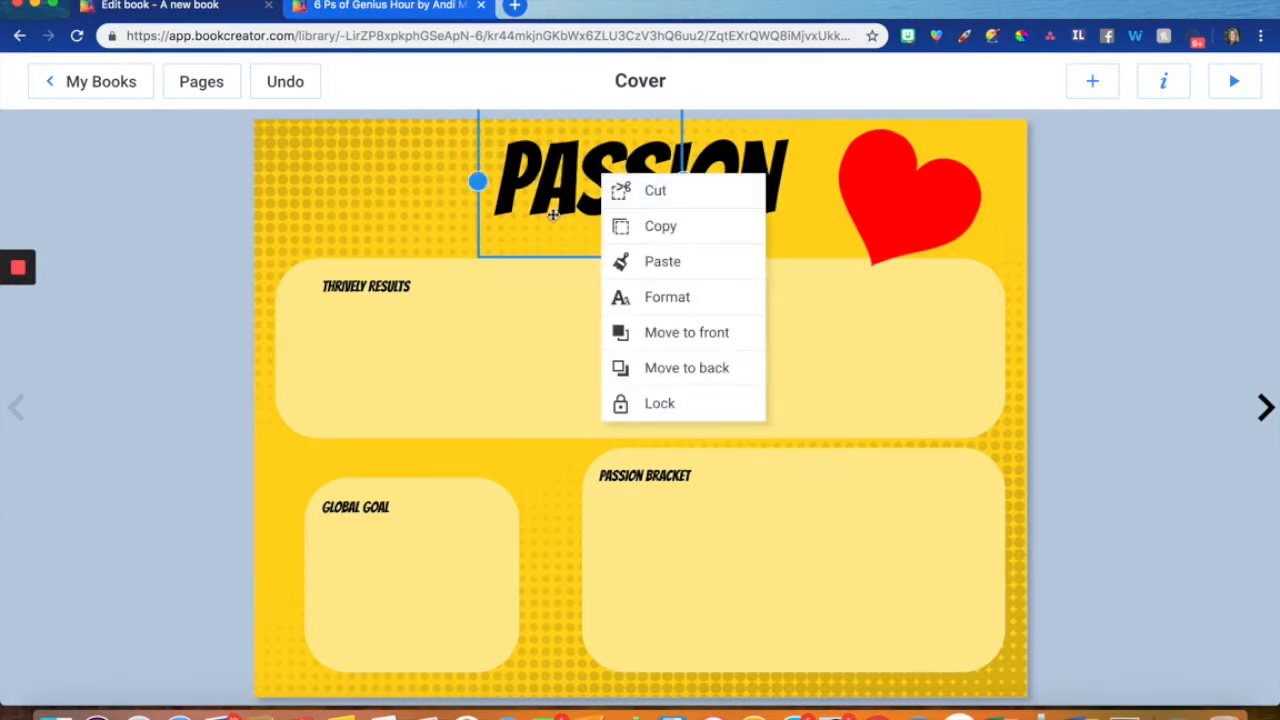
pyautogui.click(651, 403)
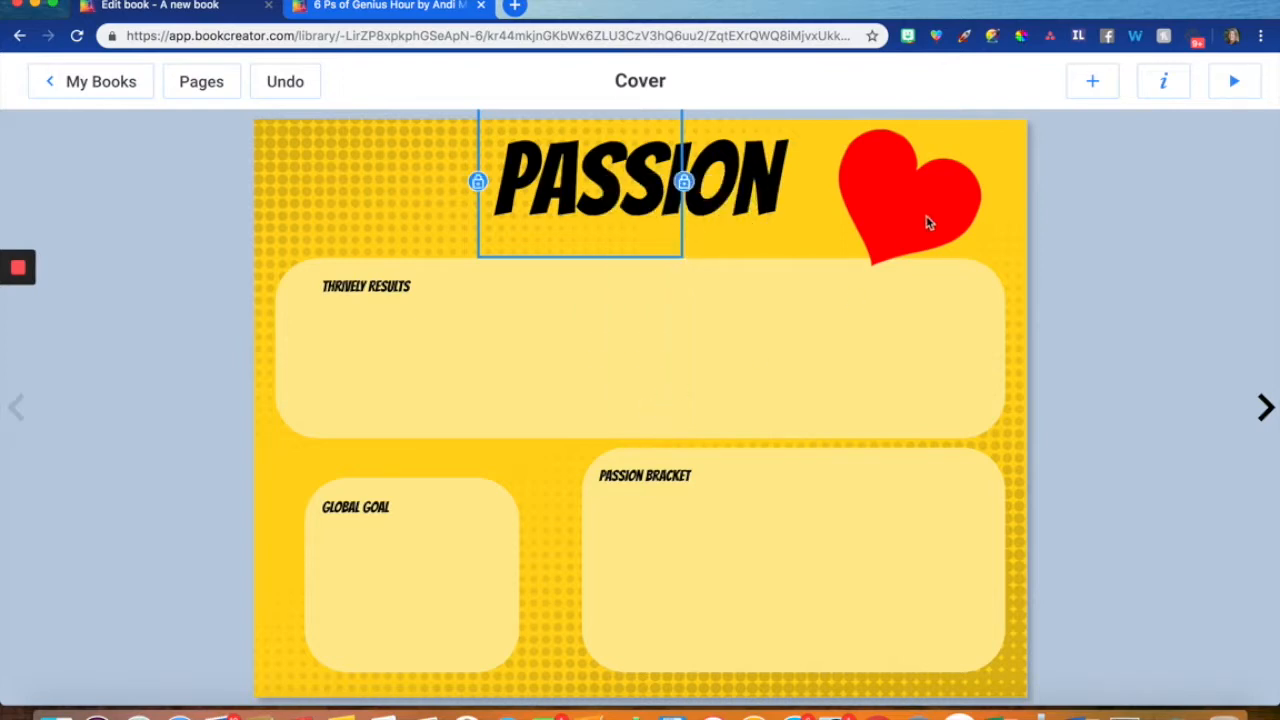
pyautogui.click(929, 214)
pyautogui.rightClick(929, 214)
pyautogui.click(977, 410)
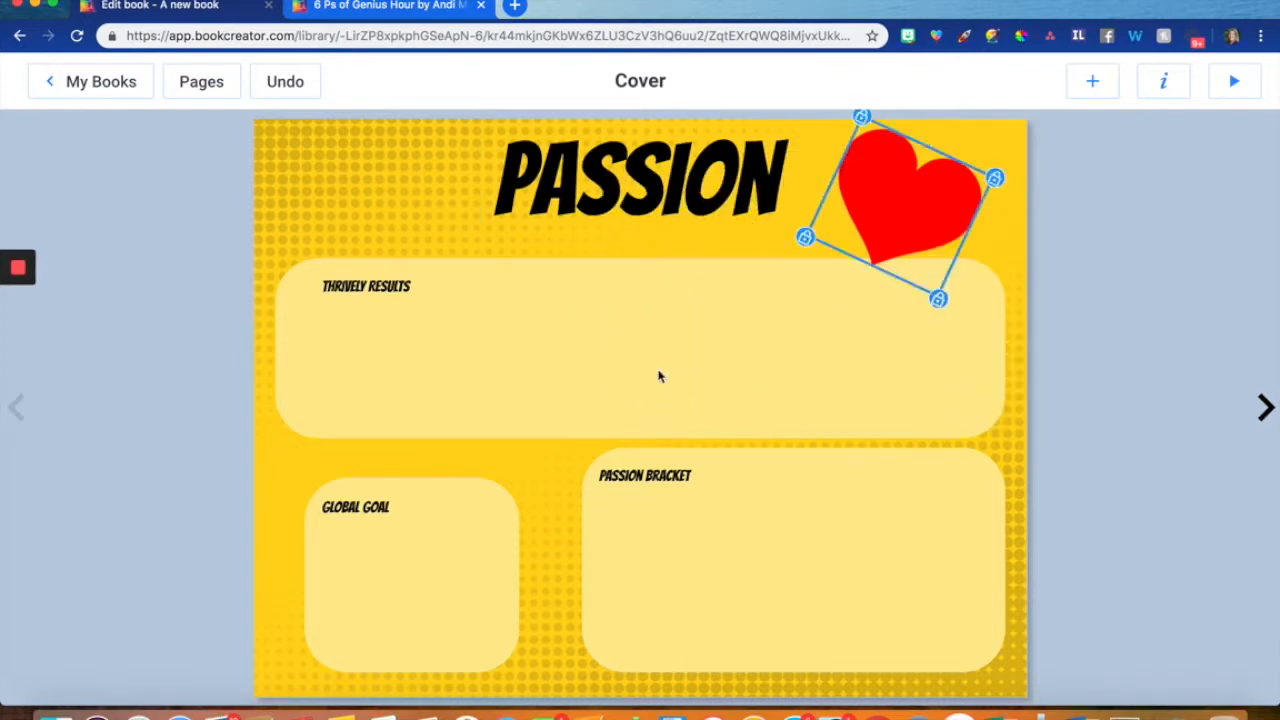
# - Lock the wide yellow box and its "Thrively Results" label in place
pyautogui.click(660, 378)
pyautogui.rightClick(660, 378)
pyautogui.click(717, 574)
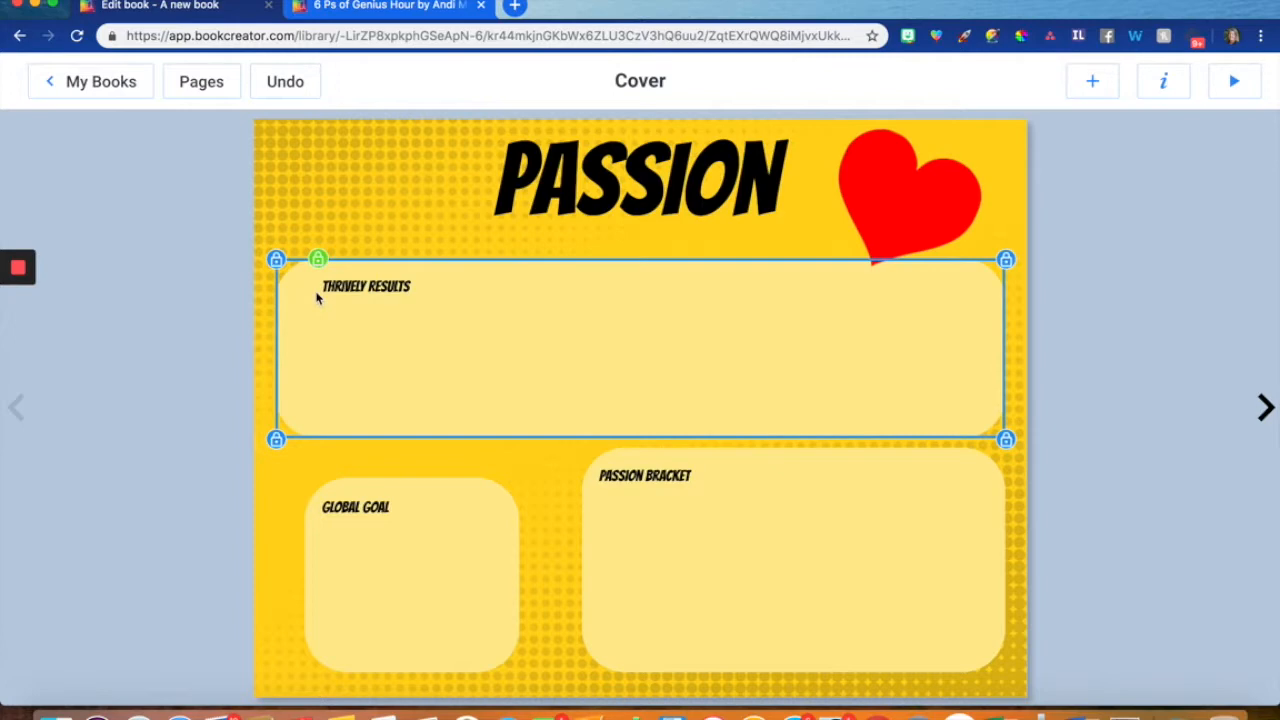
pyautogui.click(321, 286)
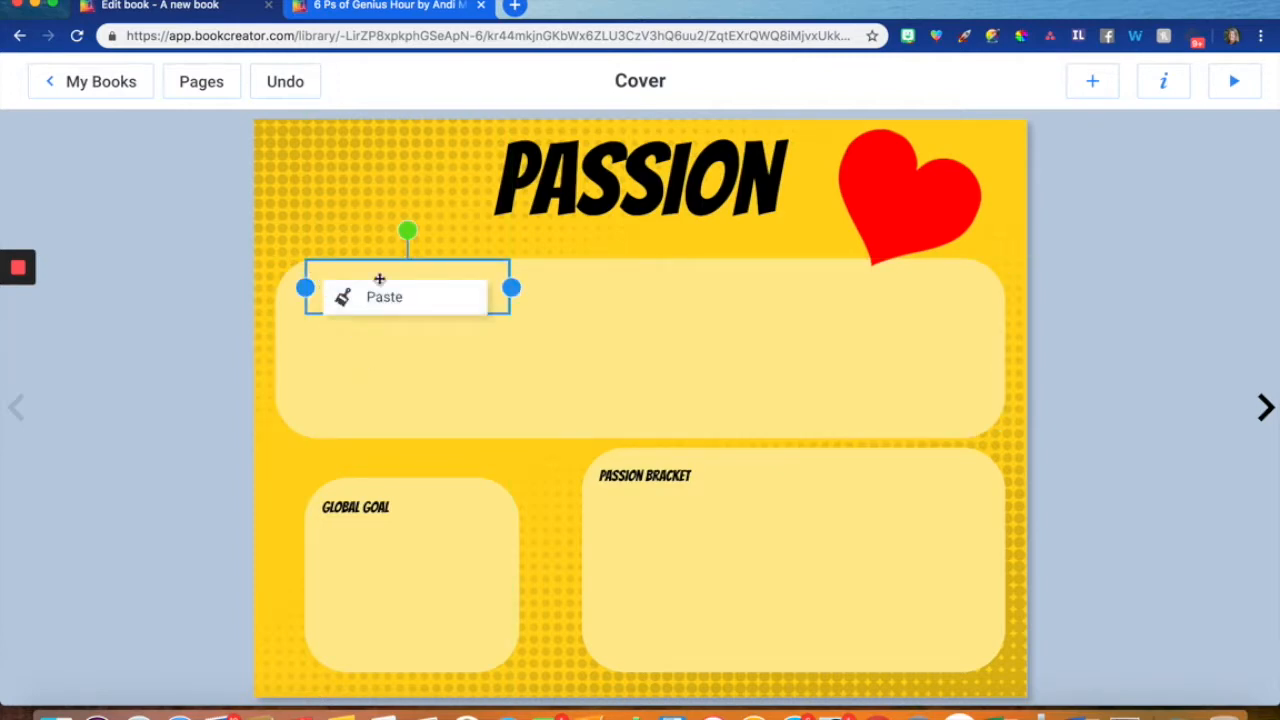
pyautogui.doubleClick(501, 272)
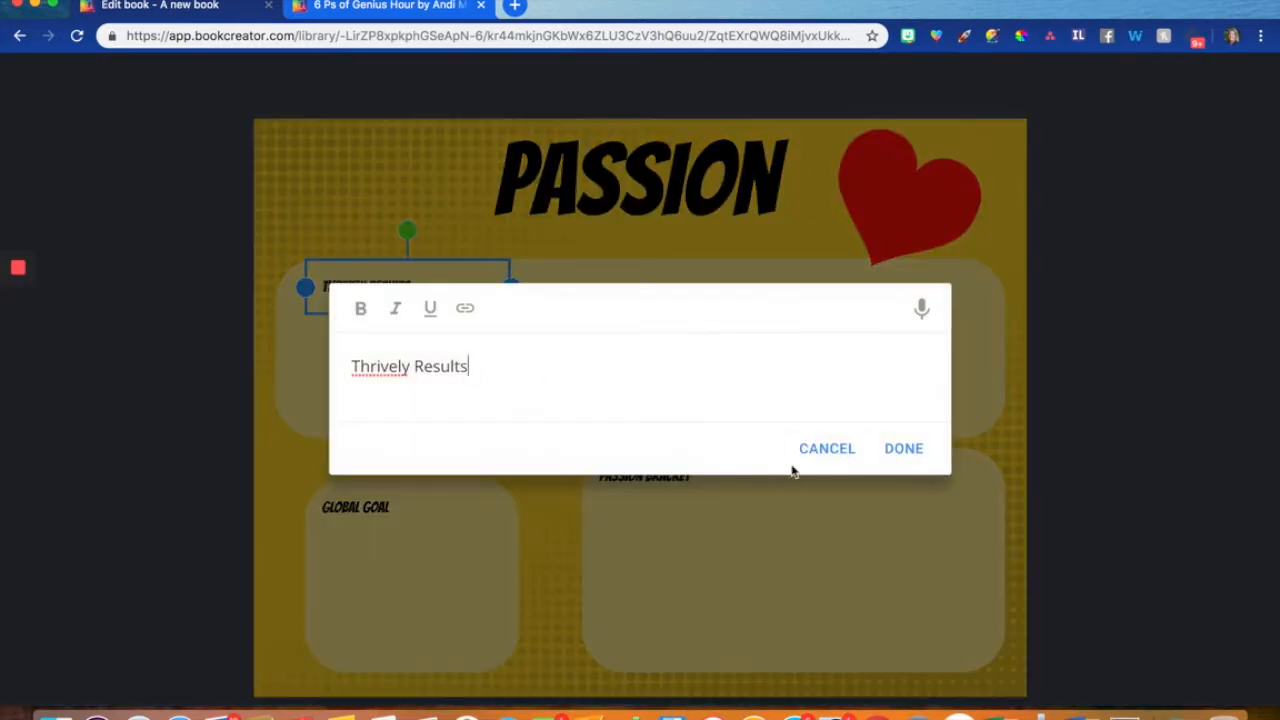
pyautogui.click(806, 447)
pyautogui.rightClick(431, 302)
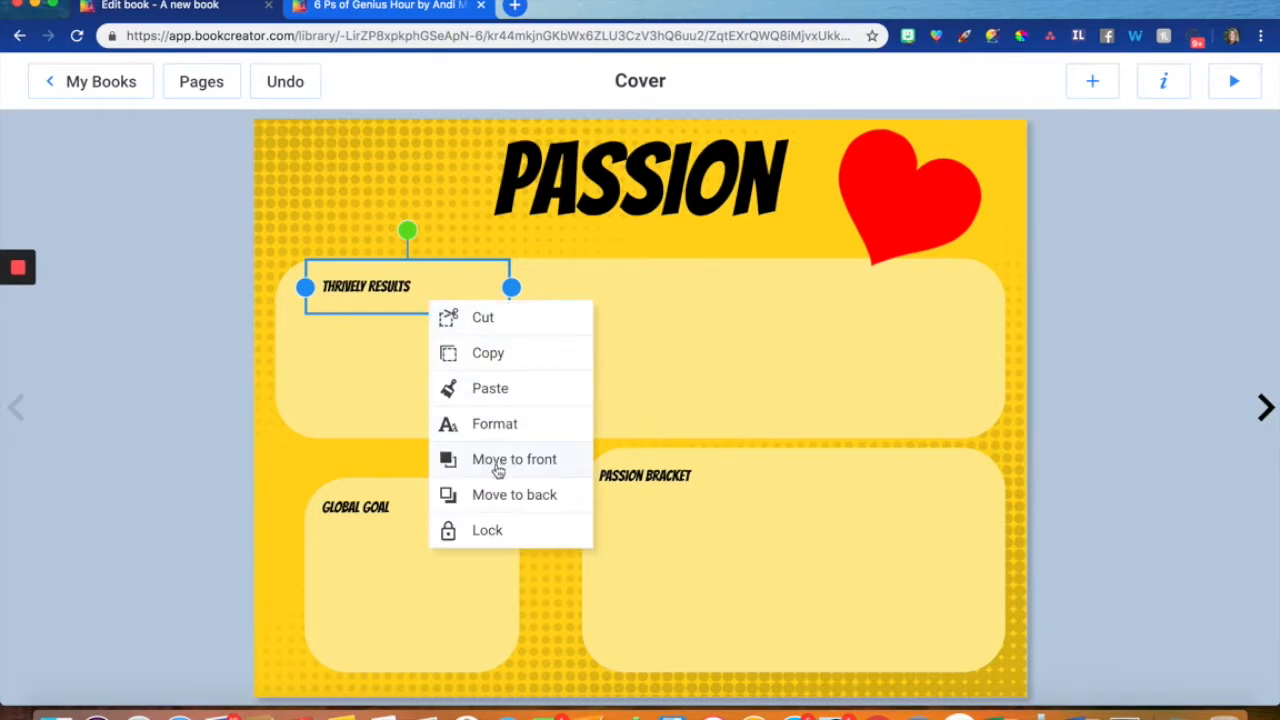
pyautogui.click(490, 540)
# - Lock the small yellow box and its "Global Goal" label in place
pyautogui.rightClick(396, 585)
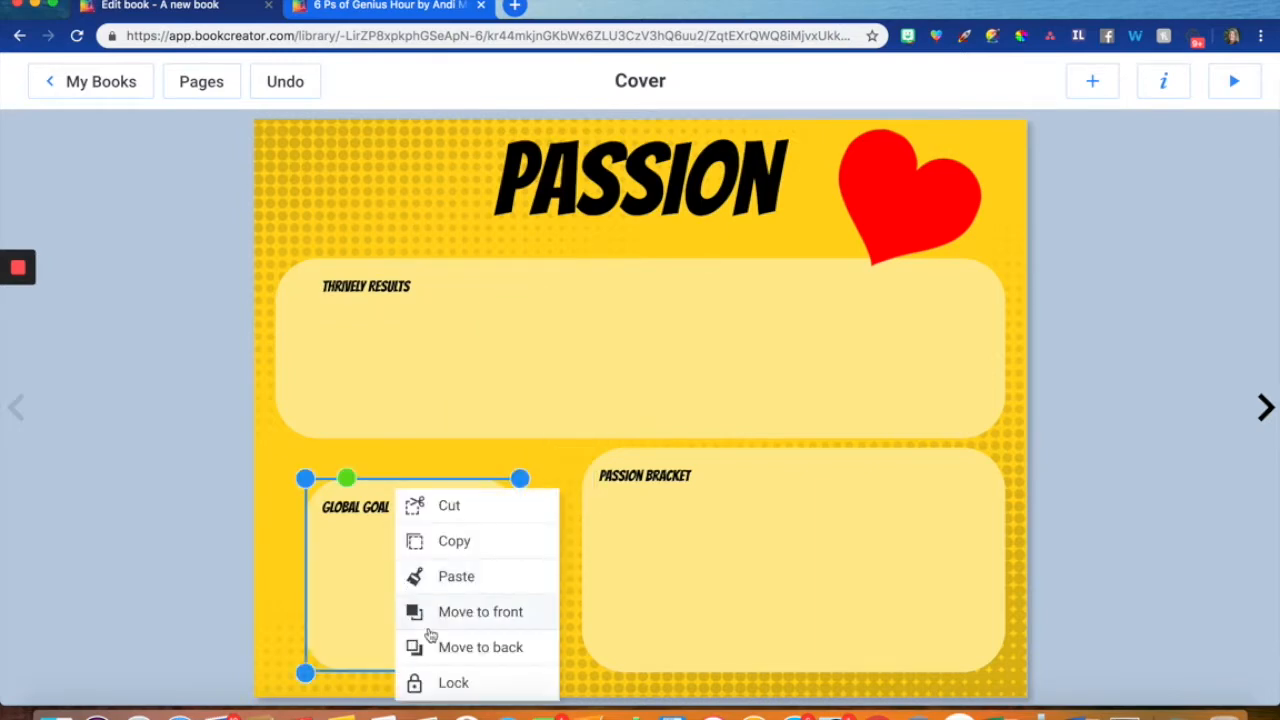
pyautogui.click(451, 689)
pyautogui.click(373, 518)
pyautogui.rightClick(373, 518)
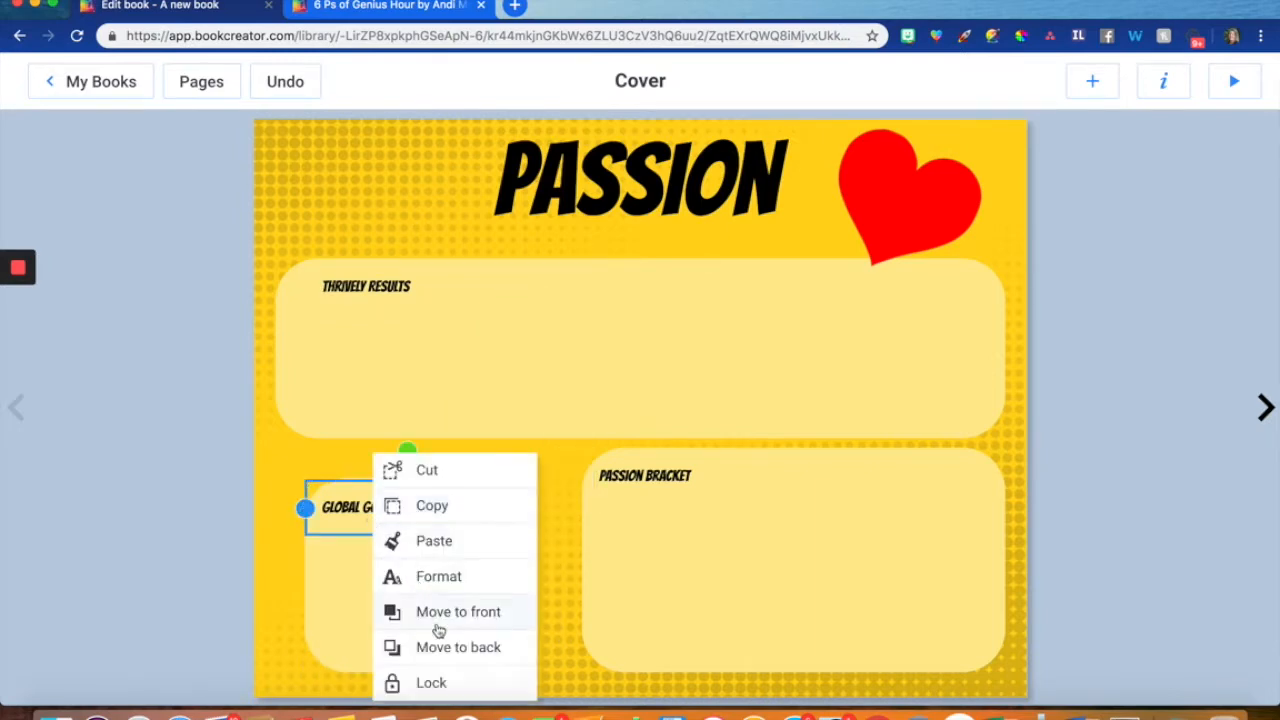
pyautogui.click(457, 683)
# - Lock the "Passion Bracket" box and its label in place, and clear the selection
pyautogui.rightClick(692, 608)
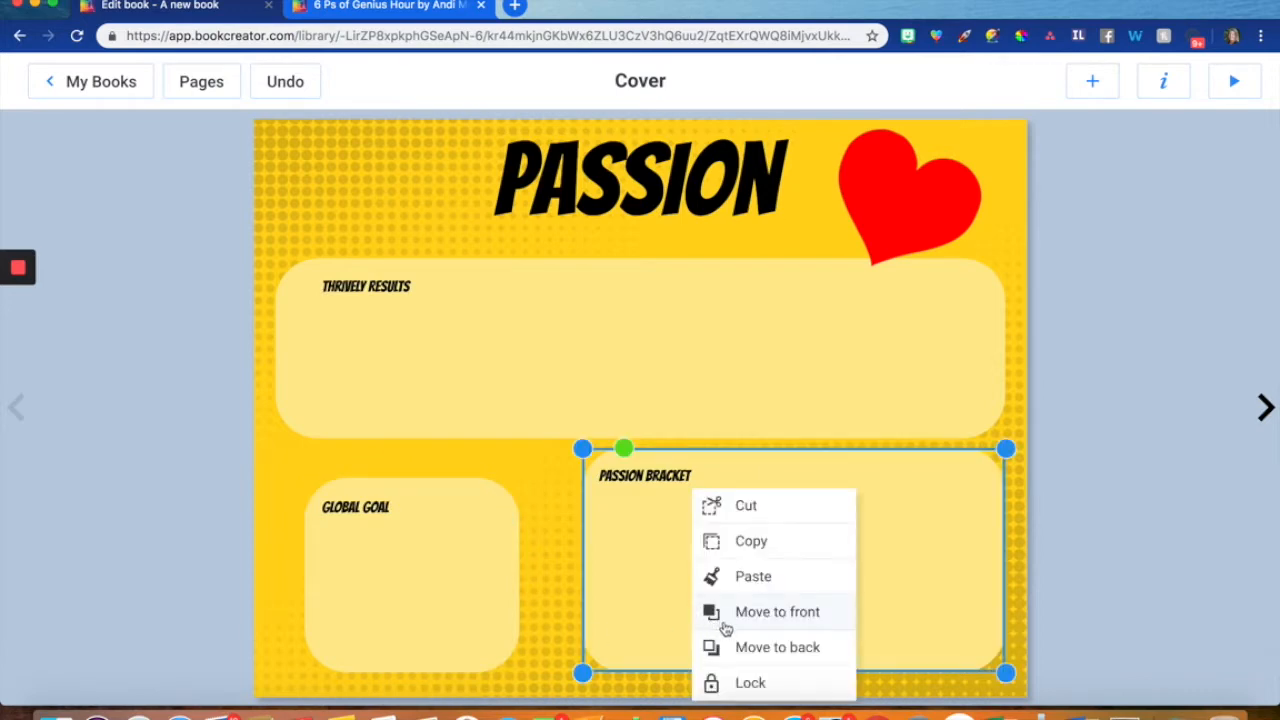
pyautogui.click(745, 683)
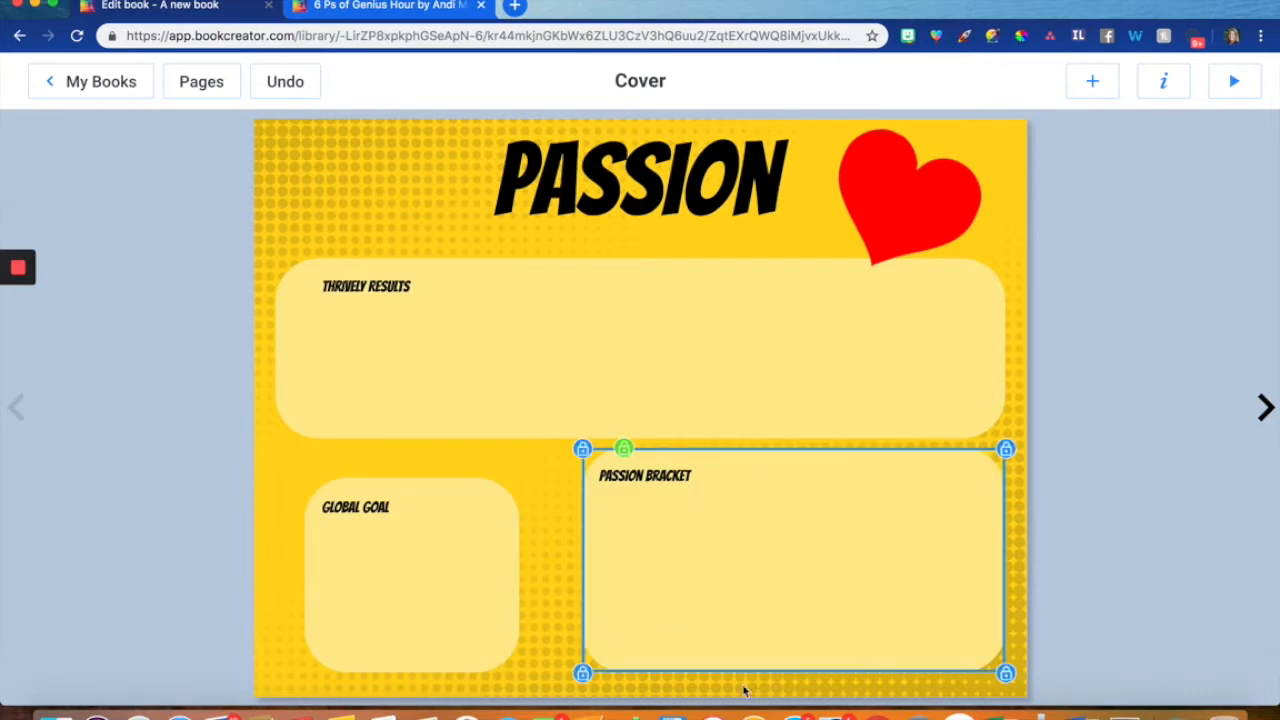
pyautogui.click(648, 478)
pyautogui.rightClick(648, 478)
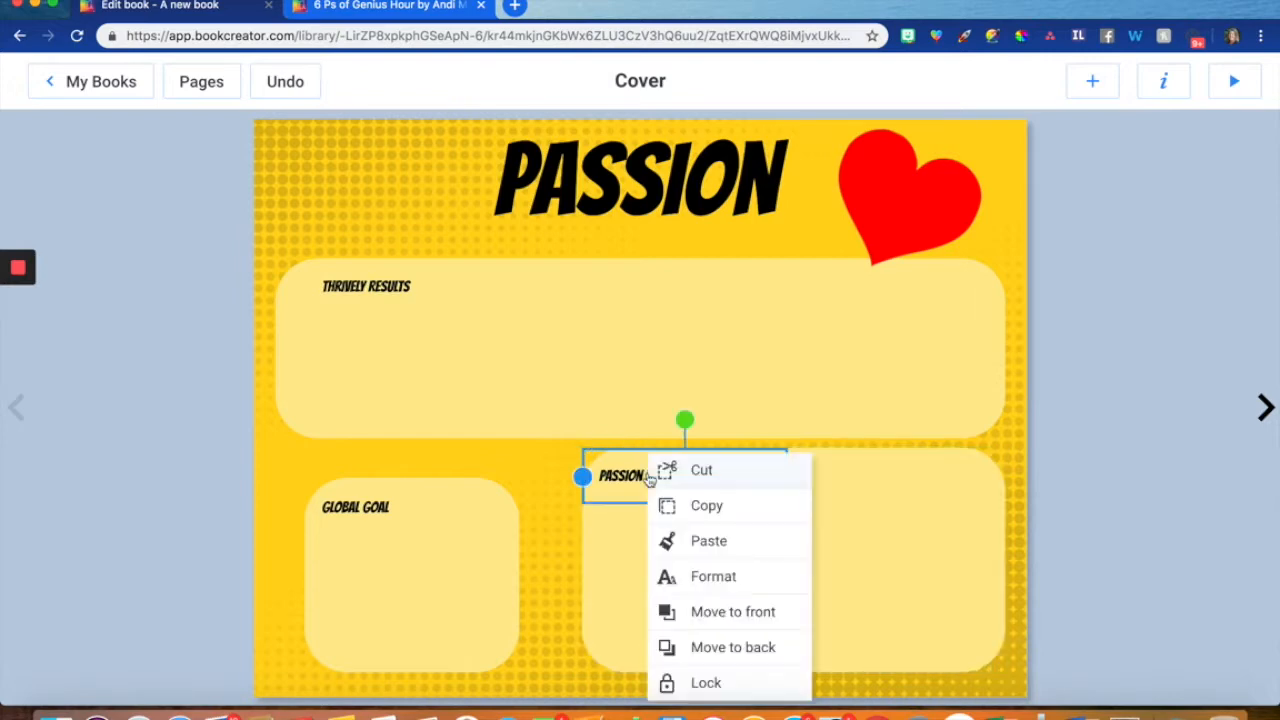
pyautogui.click(708, 683)
pyautogui.click(185, 568)
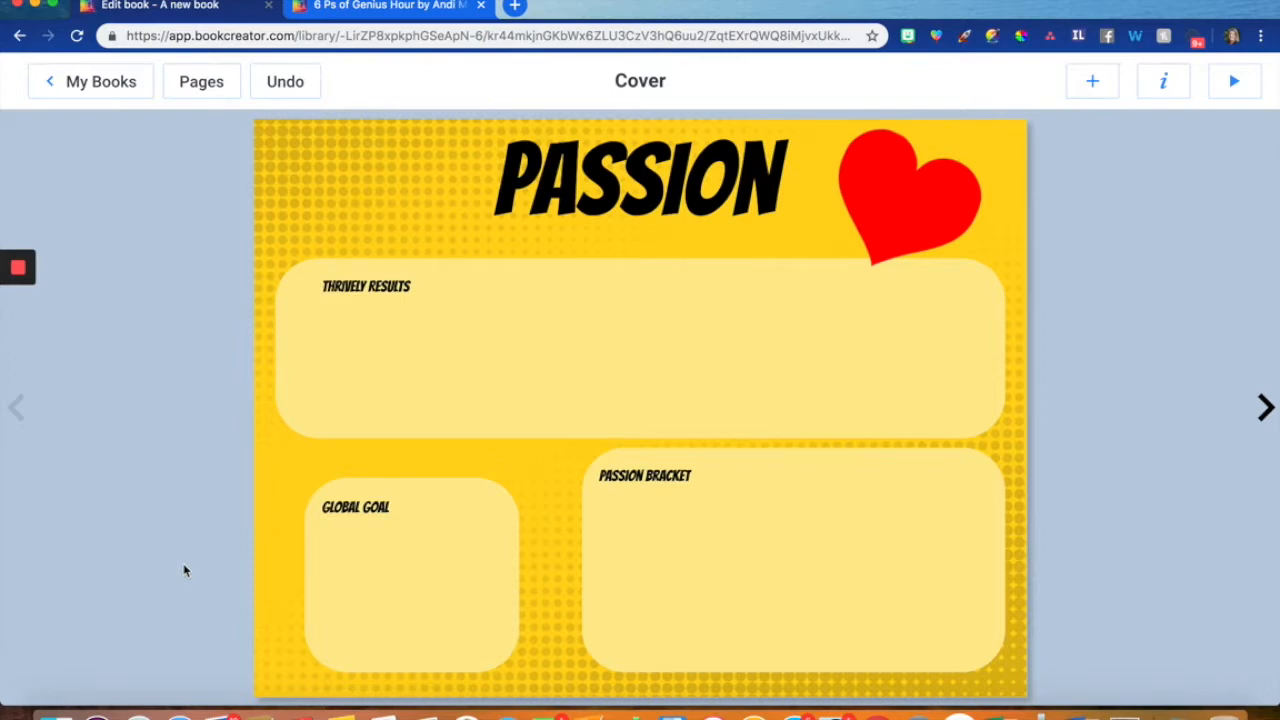
# - Return to the Genius Hour library and review the management options for the Passion book, such as copying or combining books
pyautogui.click(86, 82)
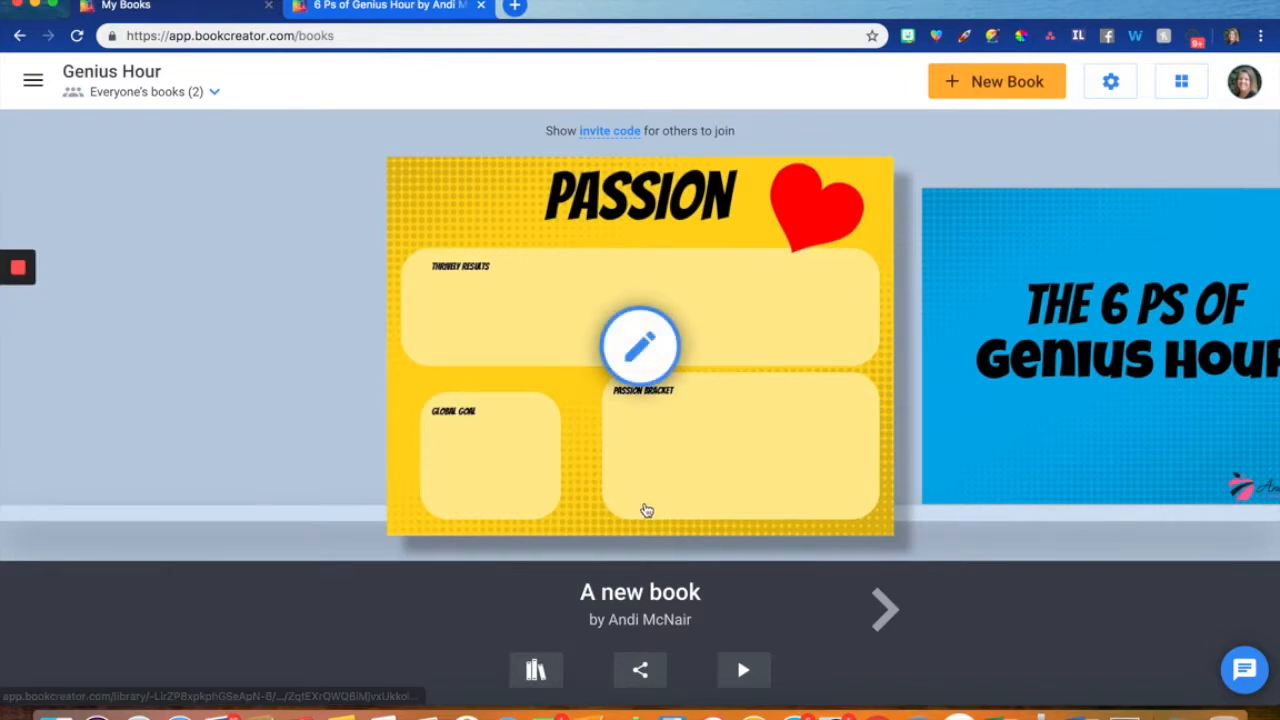
pyautogui.click(537, 672)
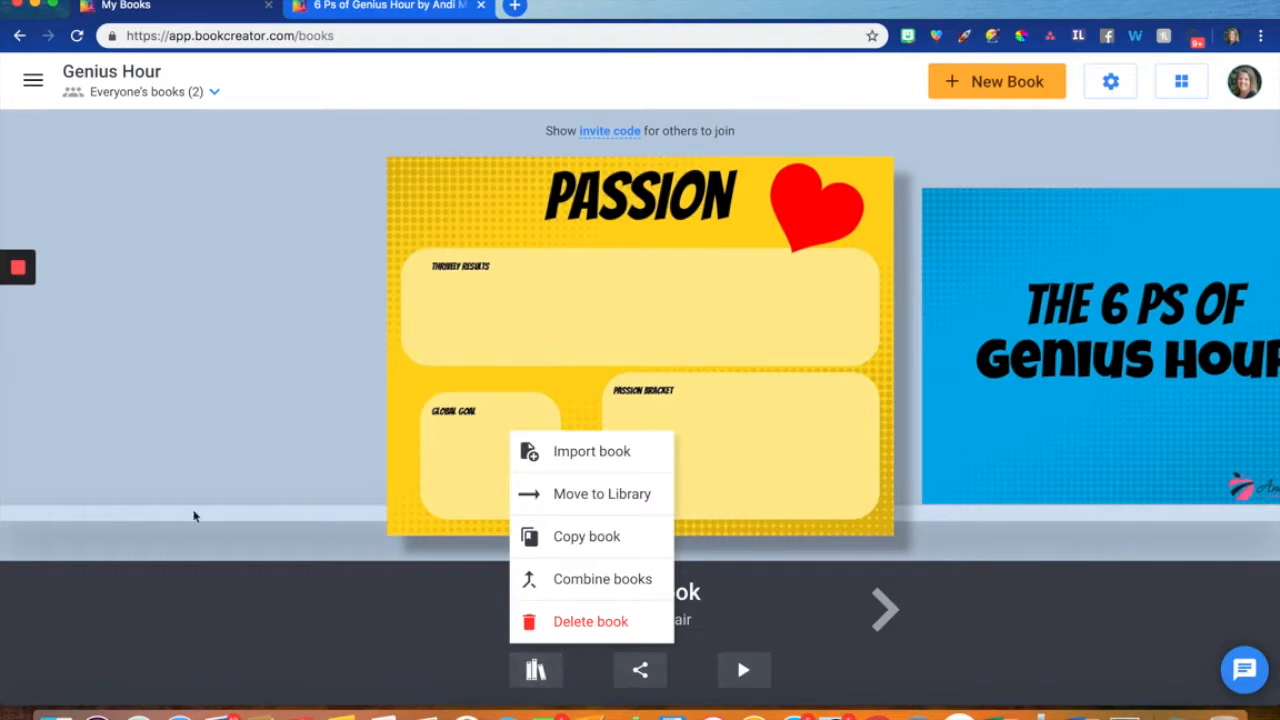
pyautogui.click(193, 497)
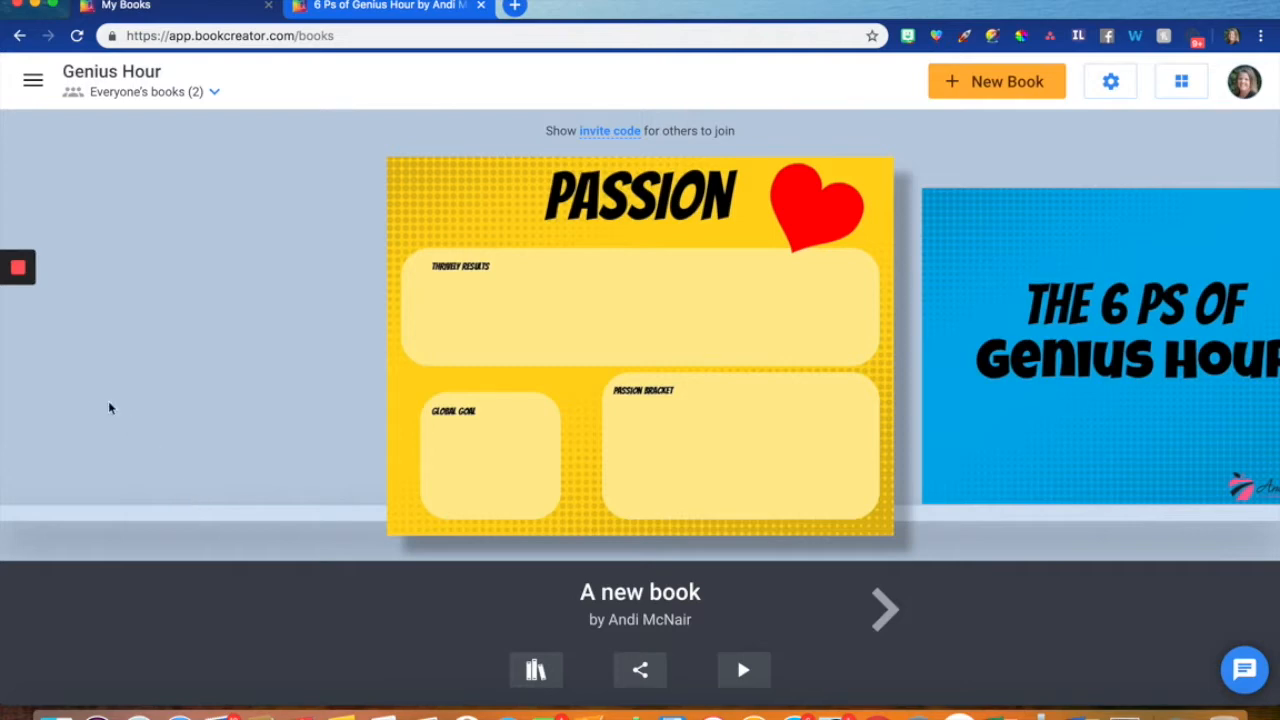
pyautogui.moveTo(18, 286)
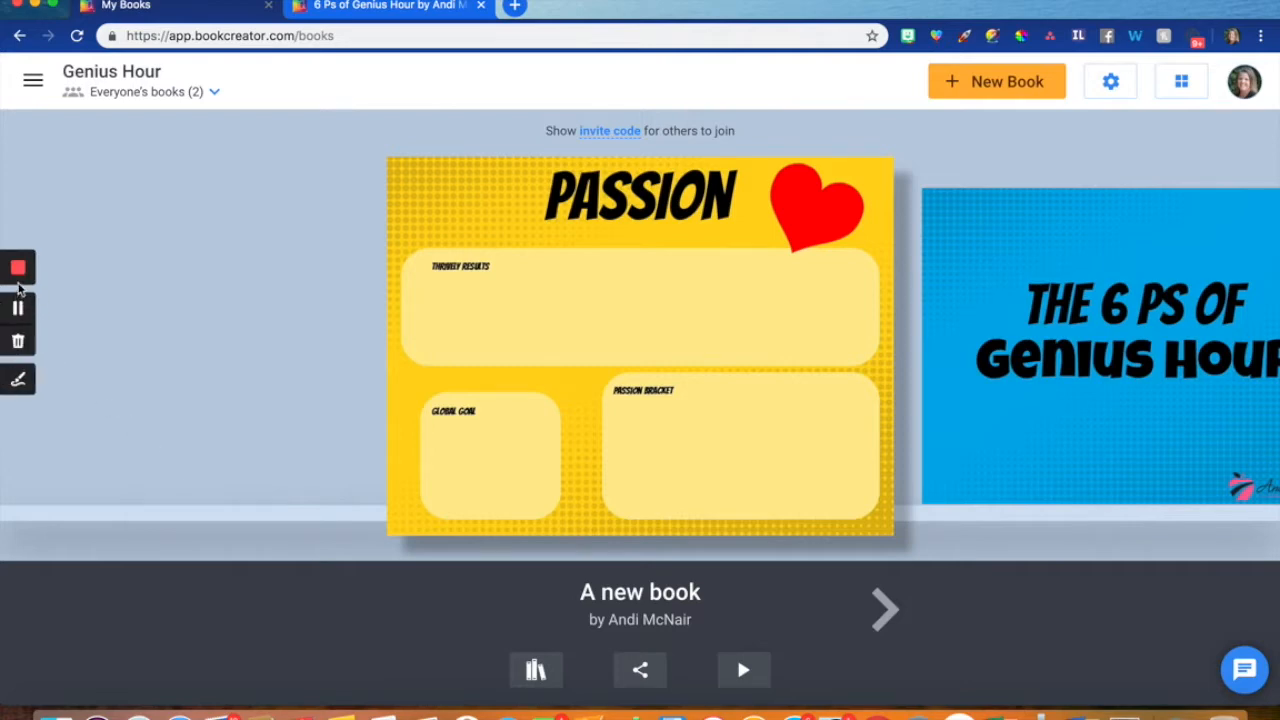